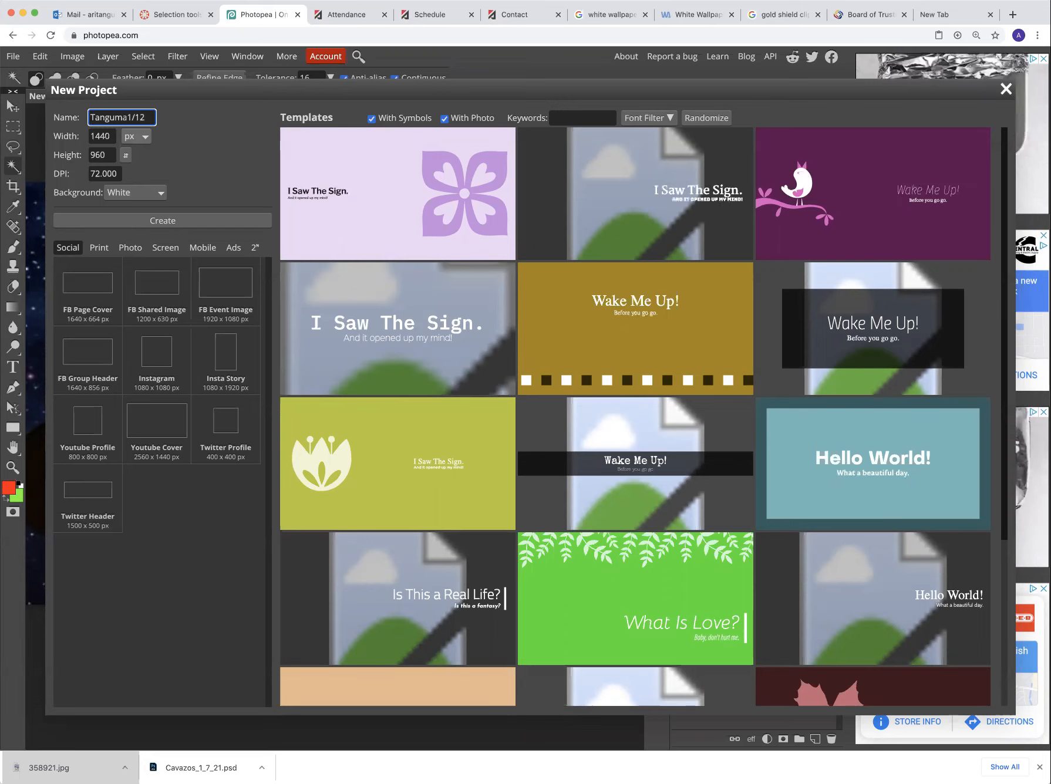
- Create the new project named with the surname and 1/11, and paste the copied basketball photo into it
{"action": "type", "text": "1"}
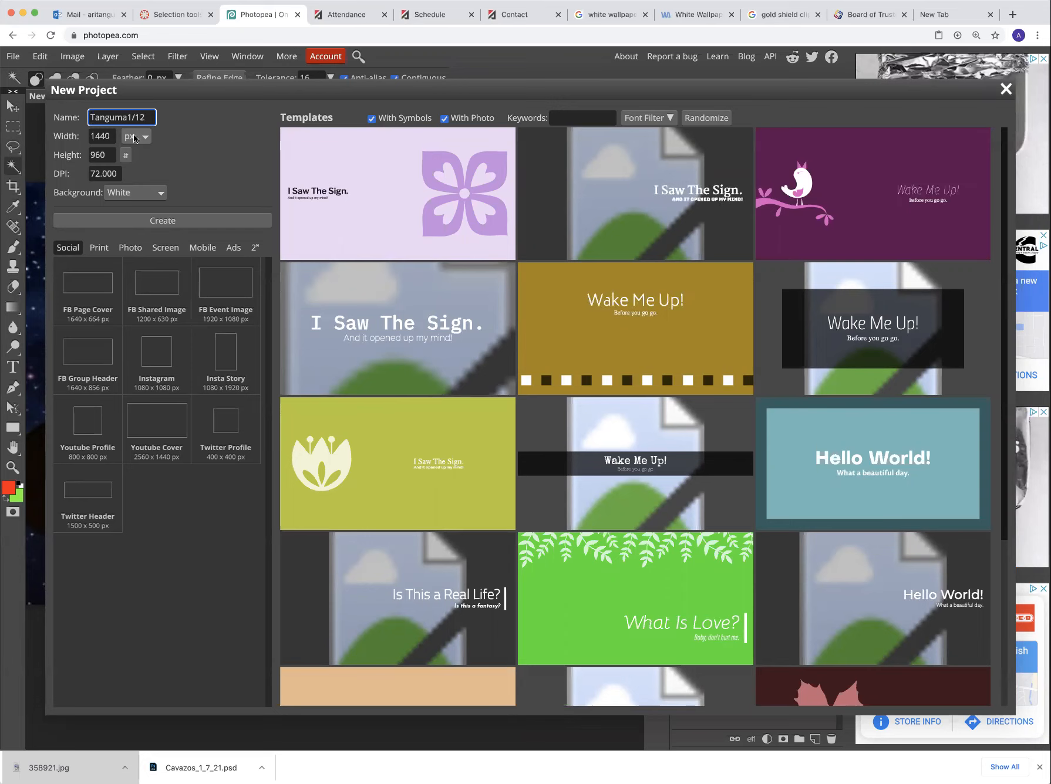
{"action": "left_click", "coordinate": [150, 223]}
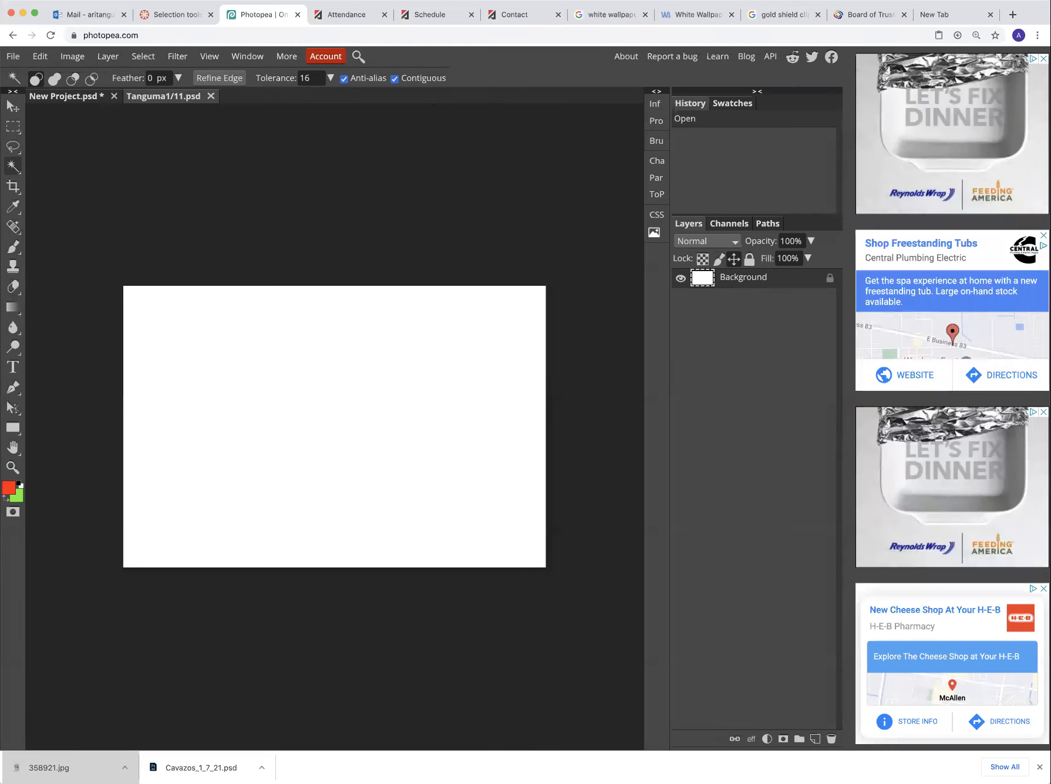
{"action": "left_click", "coordinate": [40, 57]}
{"action": "left_click", "coordinate": [75, 219]}
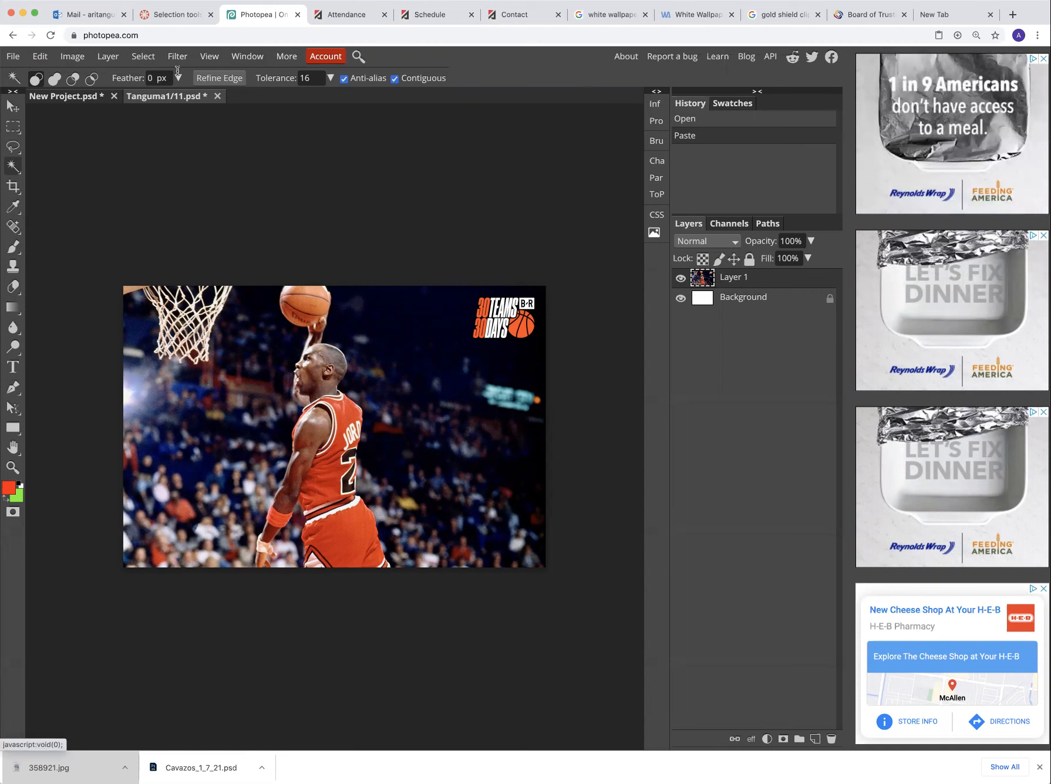
{"action": "left_click", "coordinate": [209, 56]}
{"action": "left_click", "coordinate": [226, 74]}
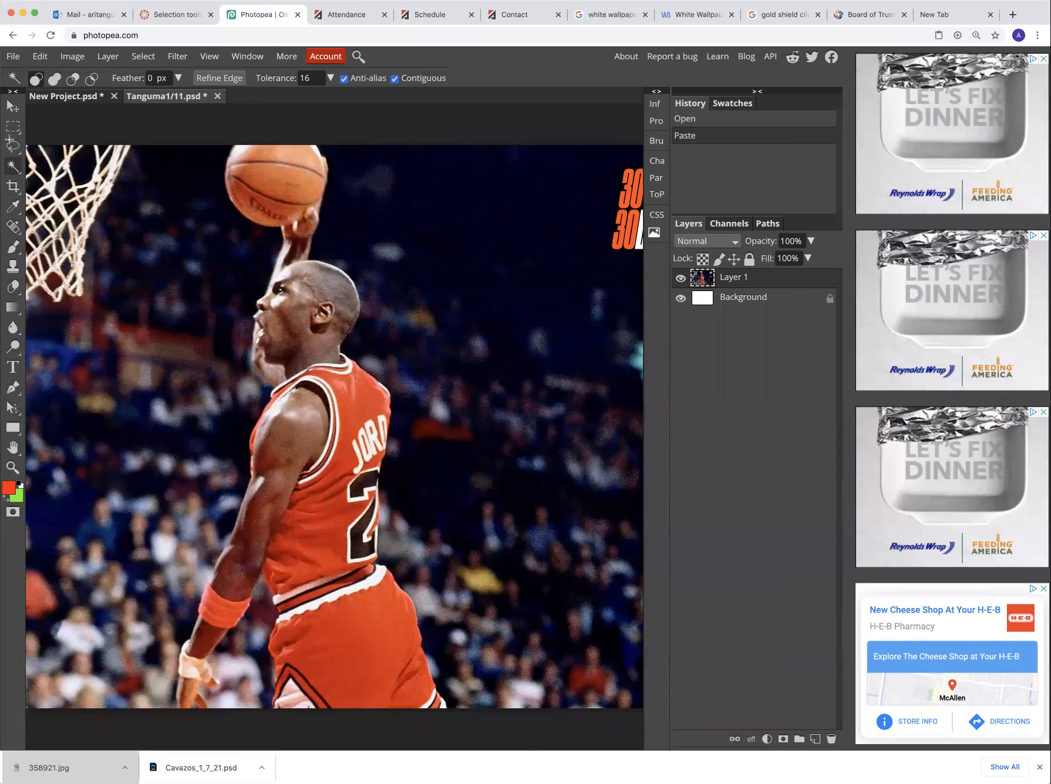
{"action": "mouse_move", "coordinate": [2, 115]}
{"action": "left_mouse_down"}
{"action": "mouse_move", "coordinate": [30, 134]}
{"action": "mouse_move", "coordinate": [33, 181]}
{"action": "left_mouse_up"}
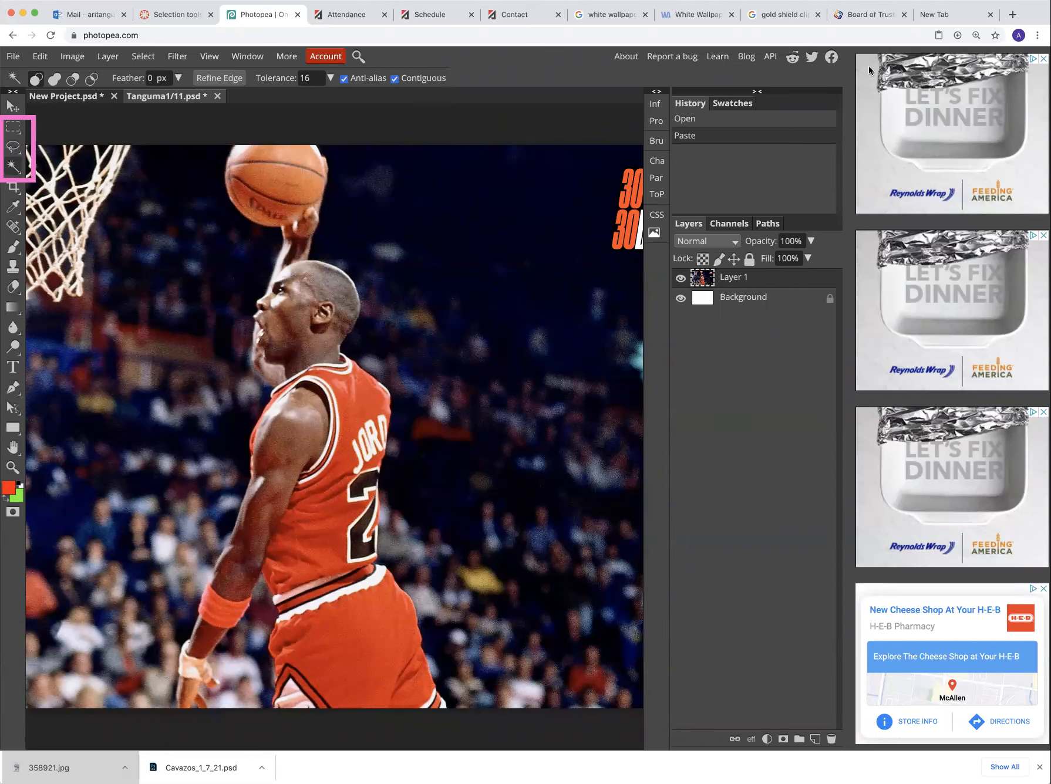
{"action": "left_click", "coordinate": [868, 96]}
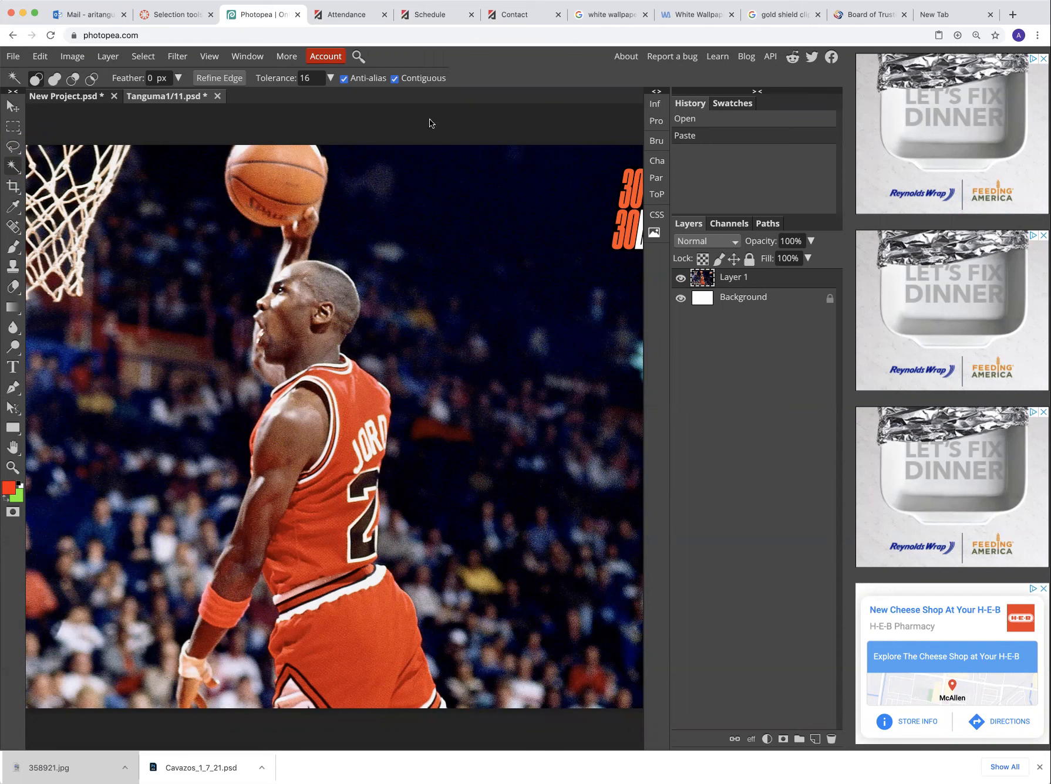
- Try to delete a freehand Lasso selection running from the basketball's left edge down to the player's face
{"action": "left_click", "coordinate": [13, 147]}
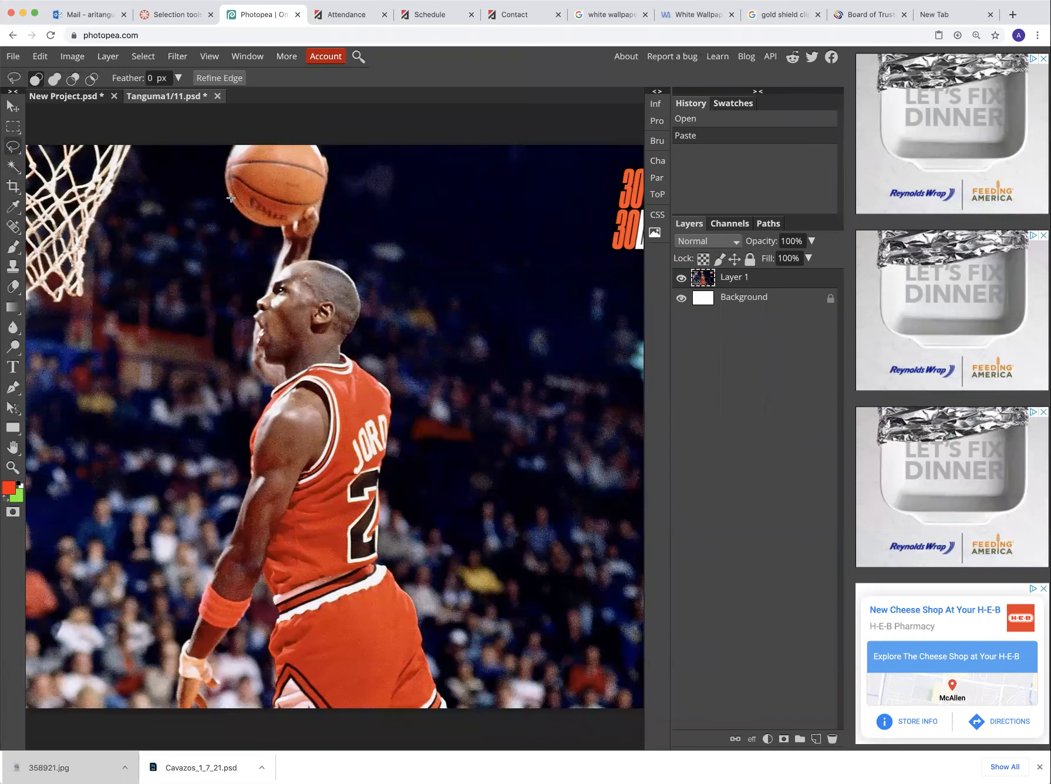
{"action": "mouse_move", "coordinate": [241, 215]}
{"action": "left_mouse_down"}
{"action": "mouse_move", "coordinate": [283, 231]}
{"action": "mouse_move", "coordinate": [259, 300]}
{"action": "left_mouse_up"}
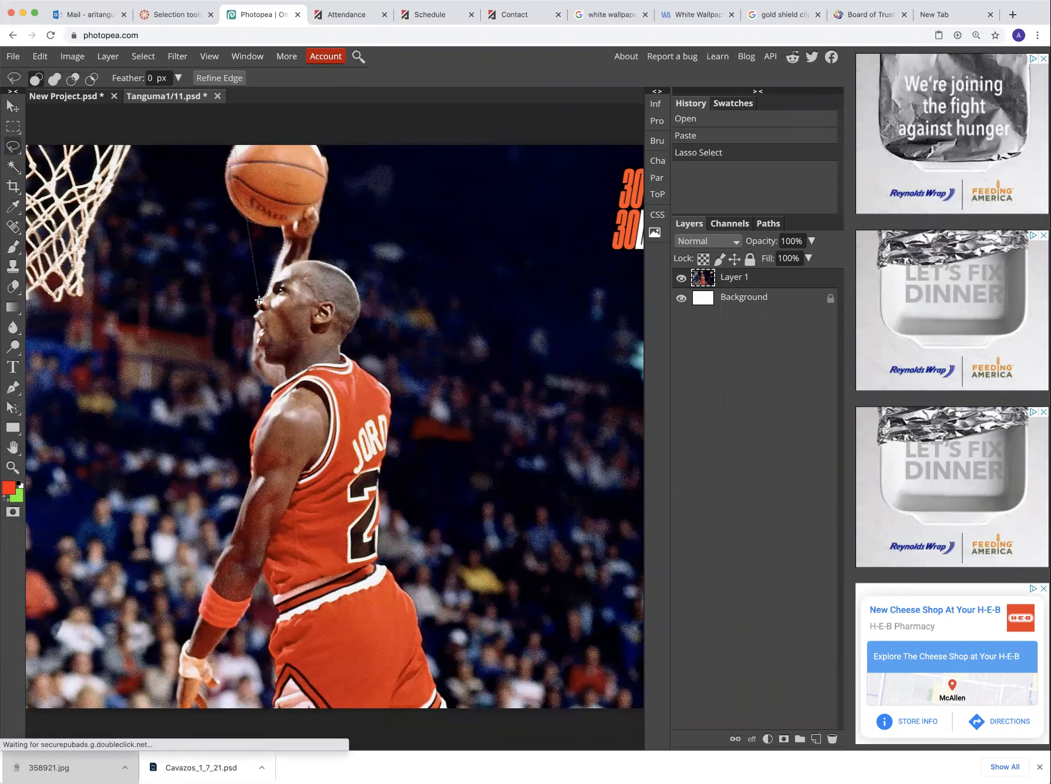
{"action": "key", "text": "Delete"}
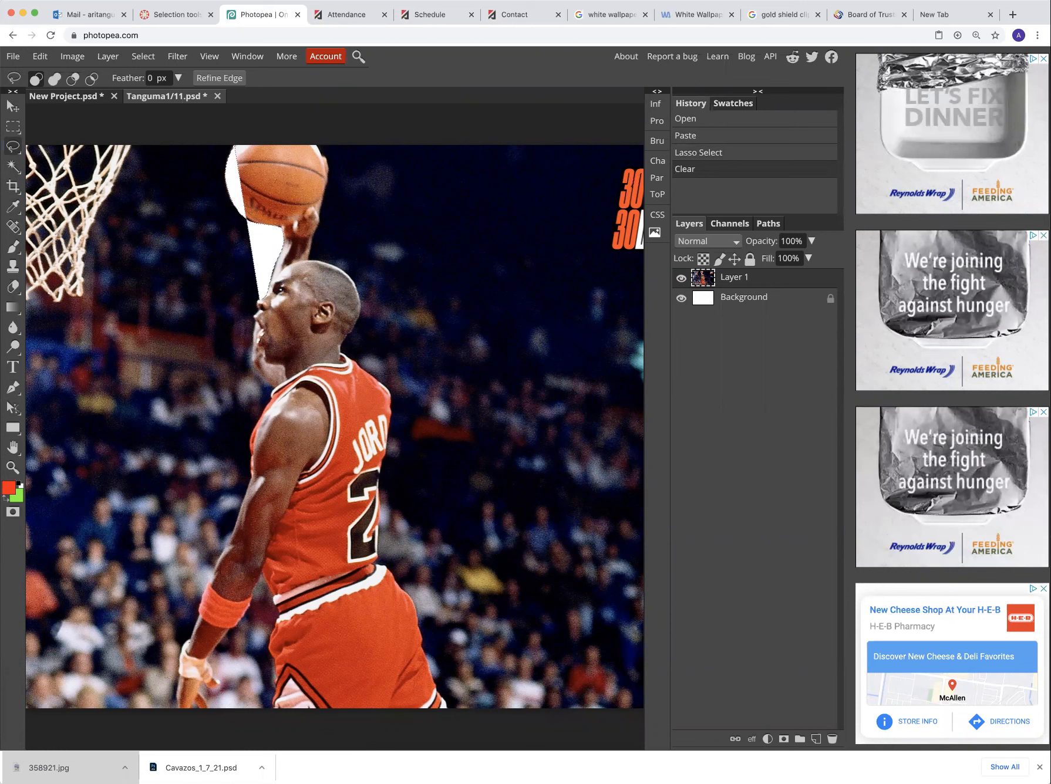
- Undo the deletion beside the basketball and clear the lasso selection
{"action": "left_click", "coordinate": [41, 57]}
{"action": "left_click", "coordinate": [47, 75]}
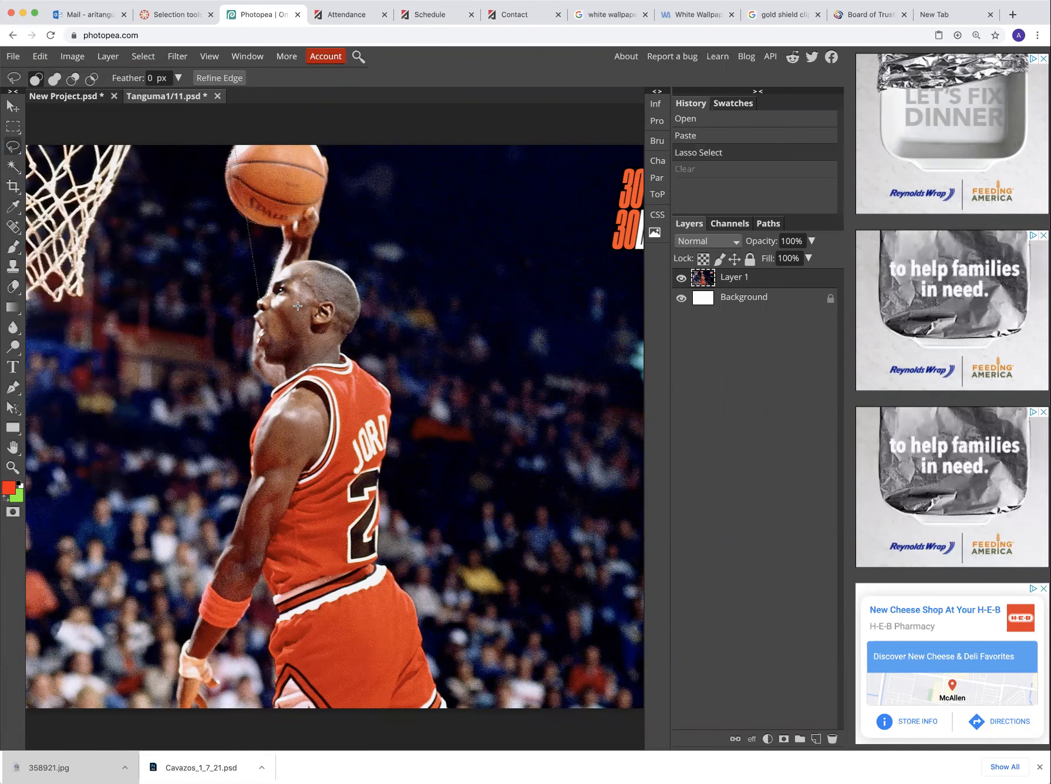
{"action": "left_click", "coordinate": [325, 264]}
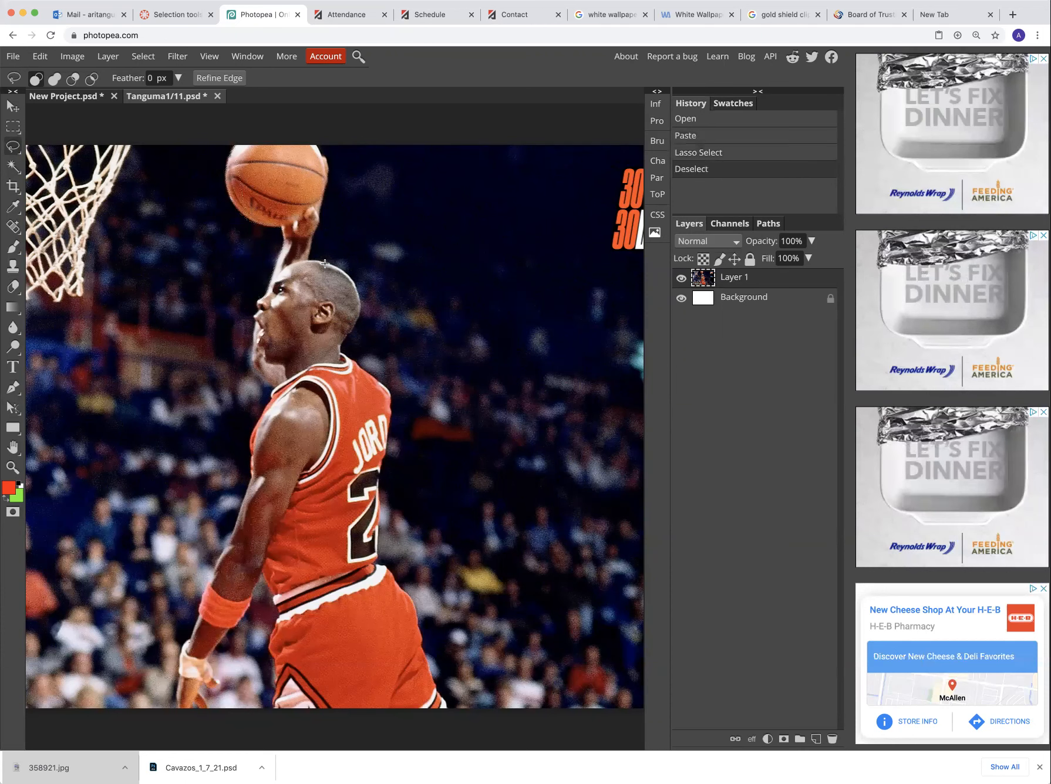
- Outline a small selection along the basketball's lower edge with the Polygonal Lasso
{"action": "left_click", "coordinate": [13, 149]}
{"action": "left_click", "coordinate": [83, 165]}
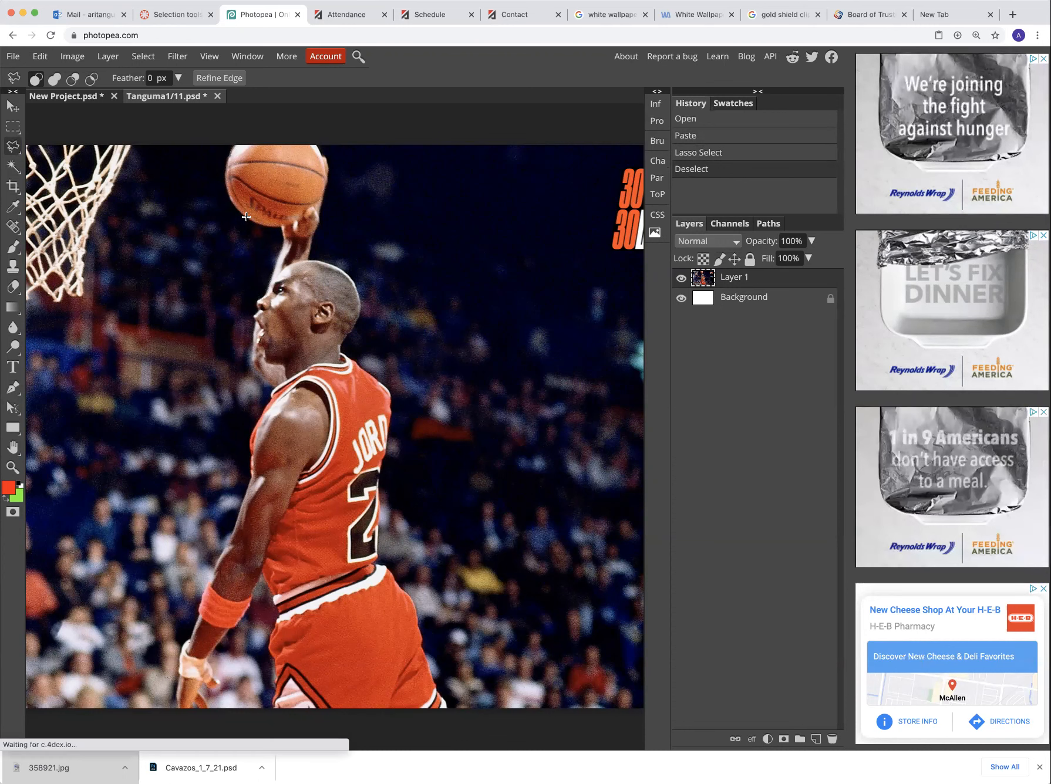
{"action": "double_click", "coordinate": [280, 227]}
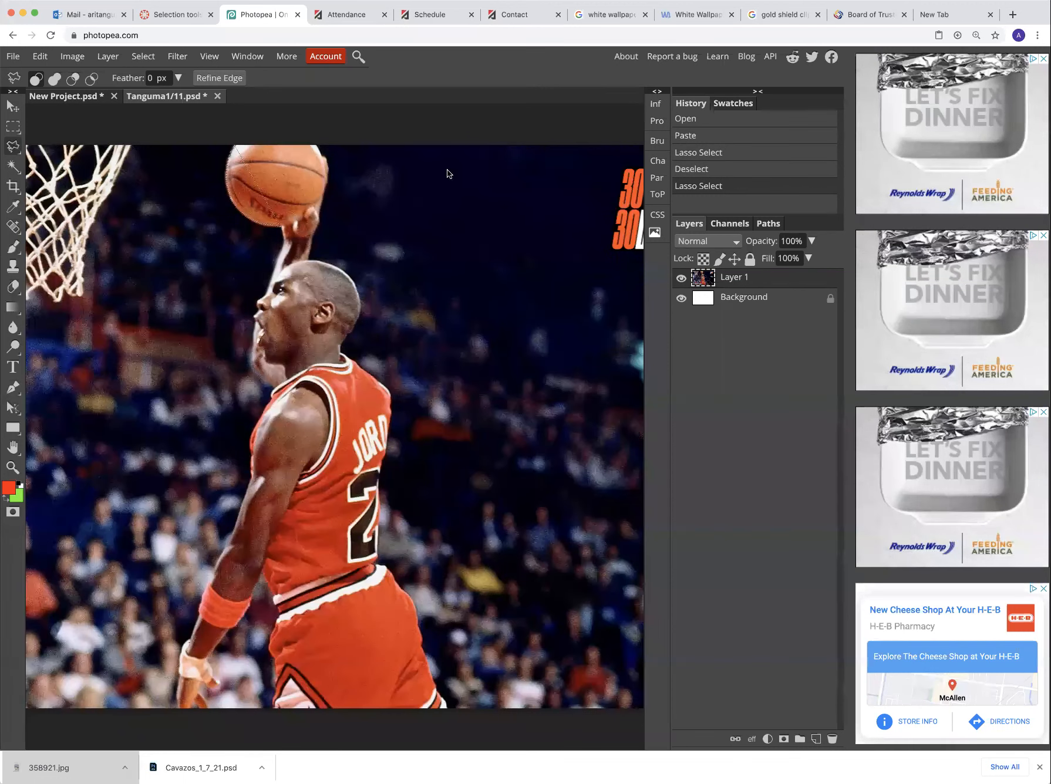
{"action": "mouse_move", "coordinate": [222, 311]}
{"action": "left_mouse_down"}
{"action": "mouse_move", "coordinate": [208, 439]}
{"action": "mouse_move", "coordinate": [169, 597]}
{"action": "left_mouse_up"}
{"action": "mouse_move", "coordinate": [280, 707]}
{"action": "left_mouse_down"}
{"action": "mouse_move", "coordinate": [400, 700]}
{"action": "mouse_move", "coordinate": [447, 679]}
{"action": "mouse_move", "coordinate": [440, 586]}
{"action": "mouse_move", "coordinate": [392, 362]}
{"action": "mouse_move", "coordinate": [333, 174]}
{"action": "mouse_move", "coordinate": [305, 145]}
{"action": "left_mouse_up"}
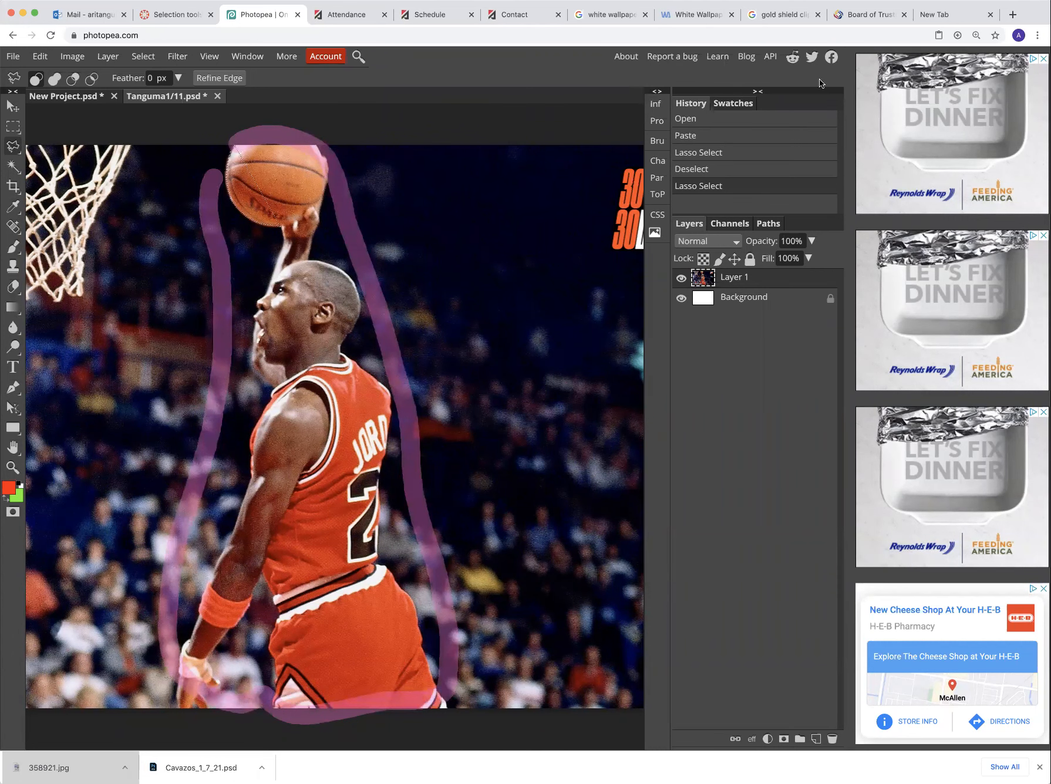
{"action": "left_click", "coordinate": [905, 96]}
- Trace a Magnetic Lasso selection from the basketball's upper-left edge along the player's face and arm down to the wristband
{"action": "left_click", "coordinate": [11, 149]}
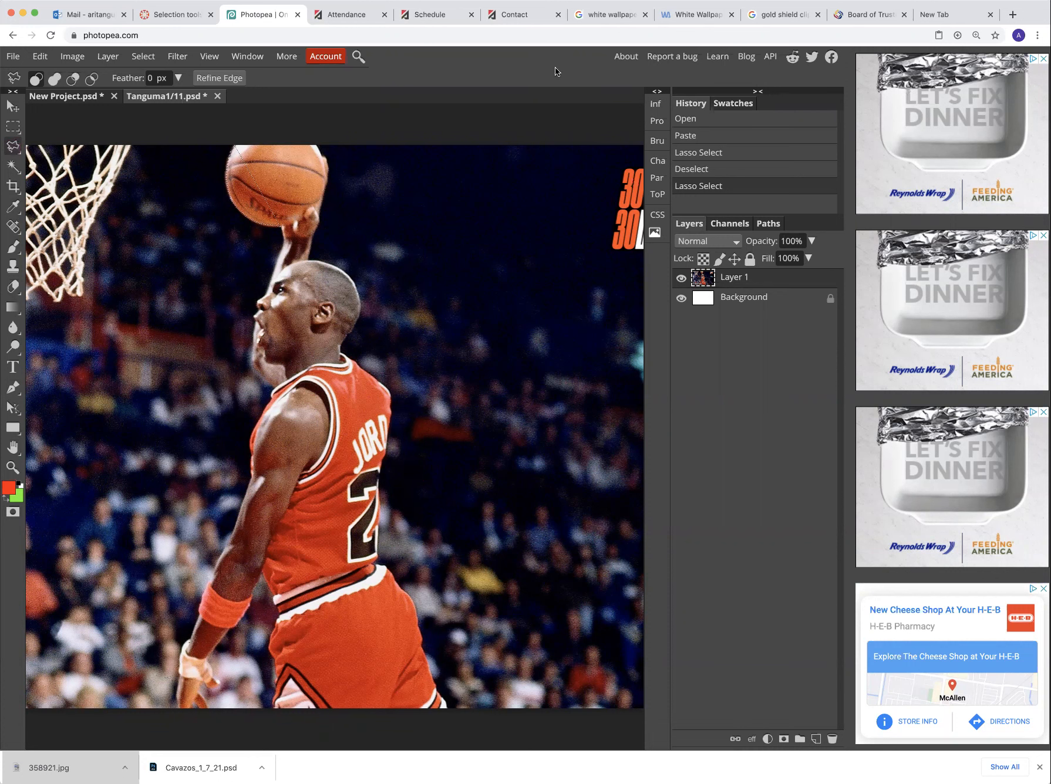
{"action": "right_click", "coordinate": [13, 147]}
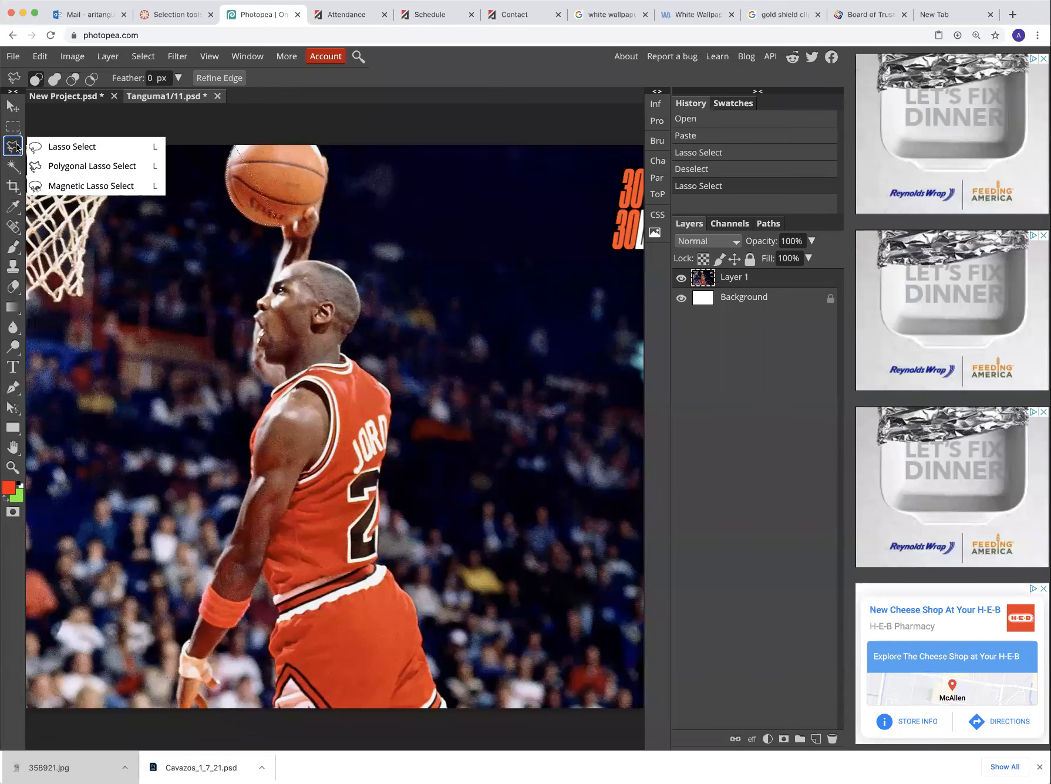
{"action": "left_click", "coordinate": [82, 186]}
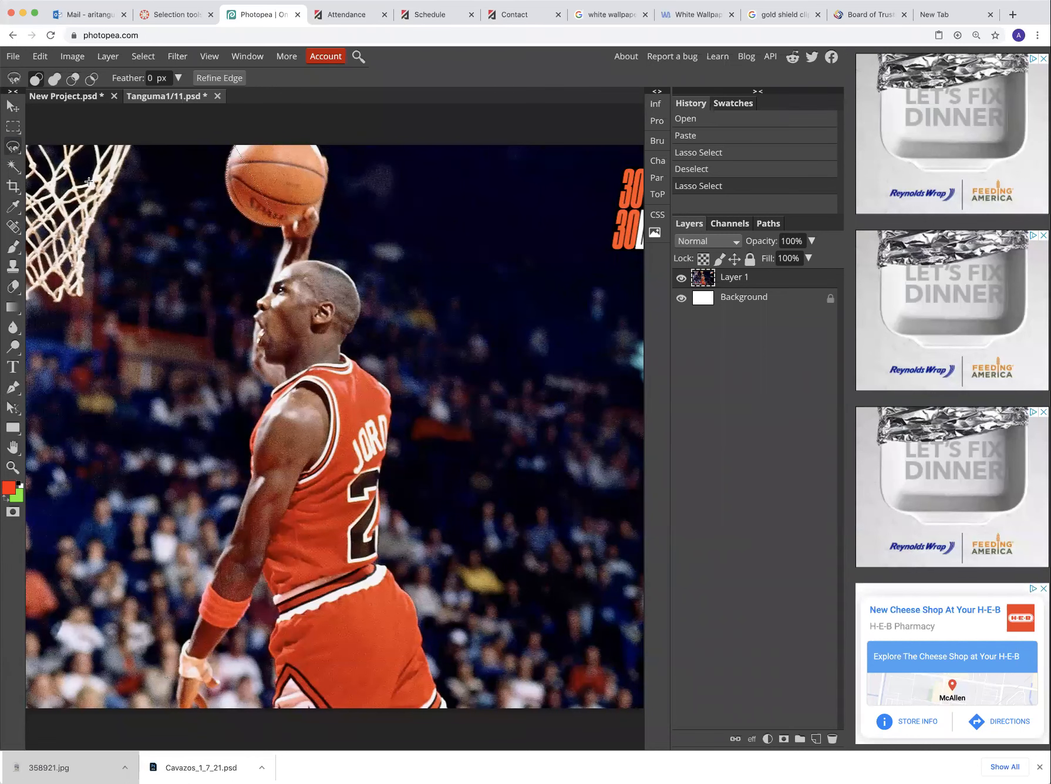
{"action": "left_click", "coordinate": [290, 185]}
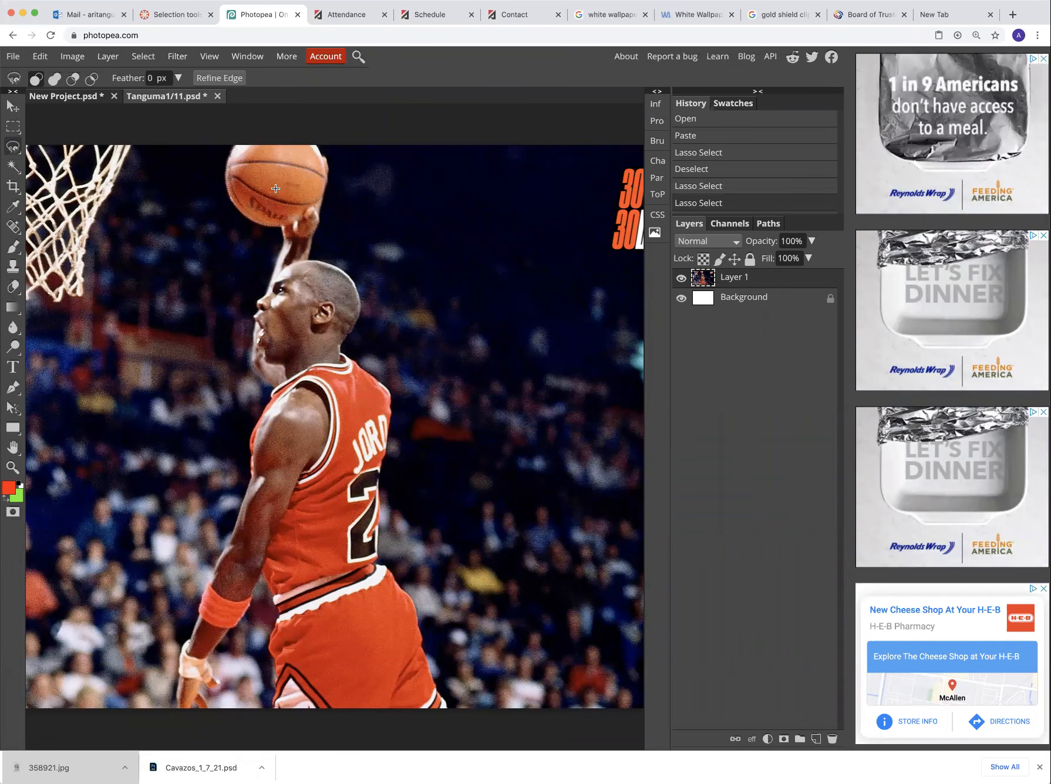
{"action": "left_click", "coordinate": [235, 146]}
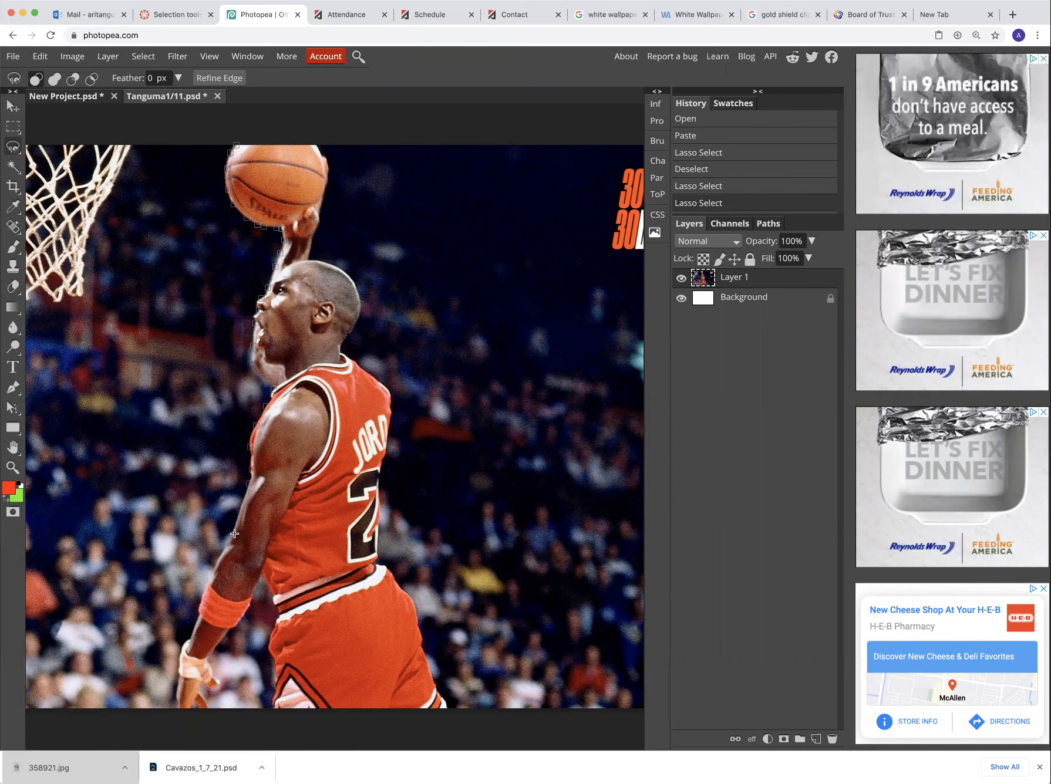
{"action": "double_click", "coordinate": [202, 613]}
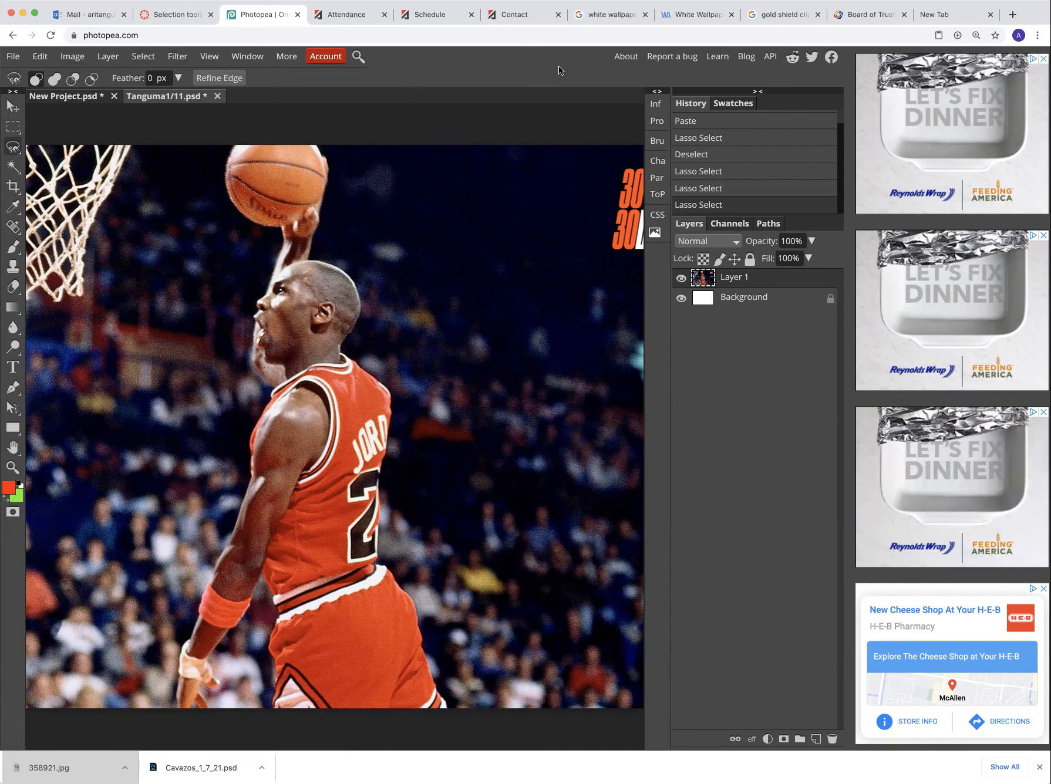
- Run Object Selection on a box around the player, from the basketball down to the shorts
{"action": "right_click", "coordinate": [11, 167]}
{"action": "left_click", "coordinate": [76, 167]}
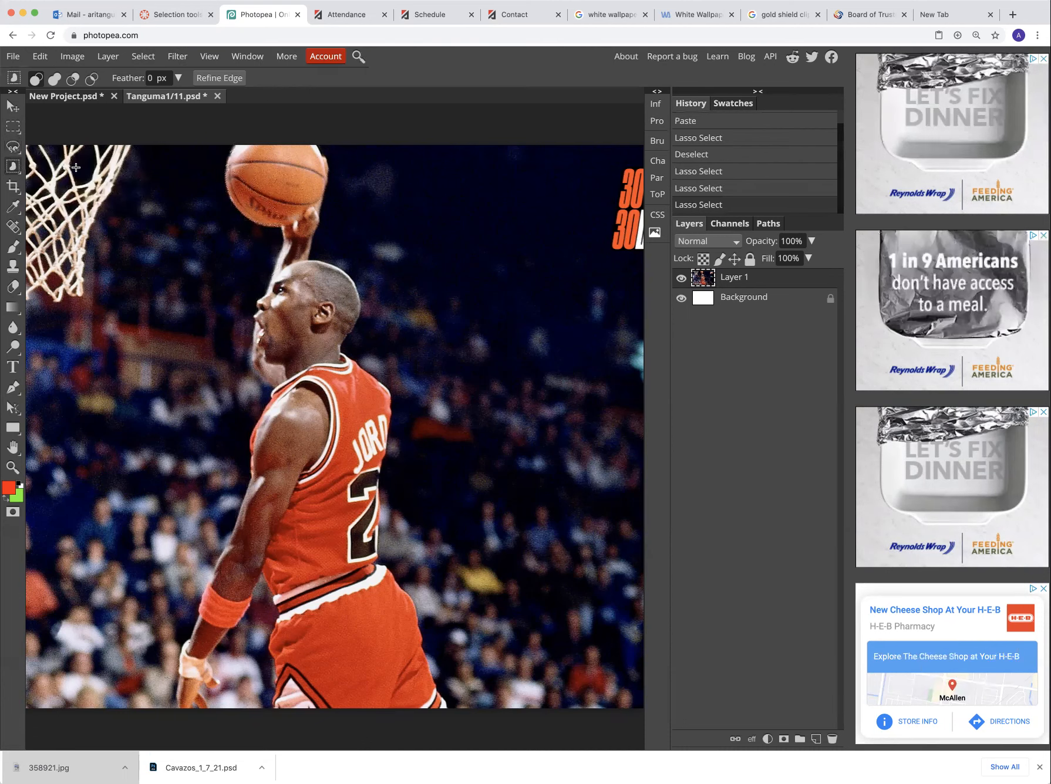
{"action": "left_click_drag", "start_coordinate": [102, 143], "coordinate": [435, 372]}
{"action": "left_click_drag", "start_coordinate": [464, 505], "coordinate": [486, 710]}
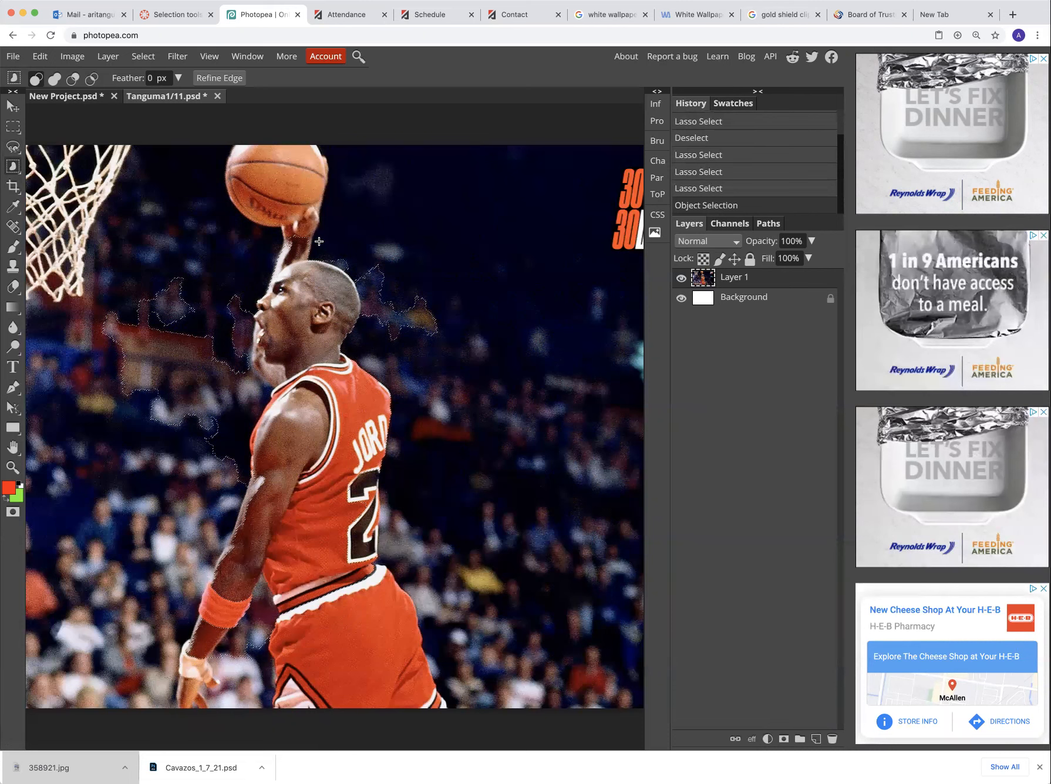
- Add the background between the net and the player to the selection with Quick Selection, and deselect everything
{"action": "right_click", "coordinate": [10, 170]}
{"action": "left_click", "coordinate": [71, 187]}
{"action": "left_click", "coordinate": [117, 246]}
{"action": "left_click", "coordinate": [118, 247]}
{"action": "left_click", "coordinate": [117, 247]}
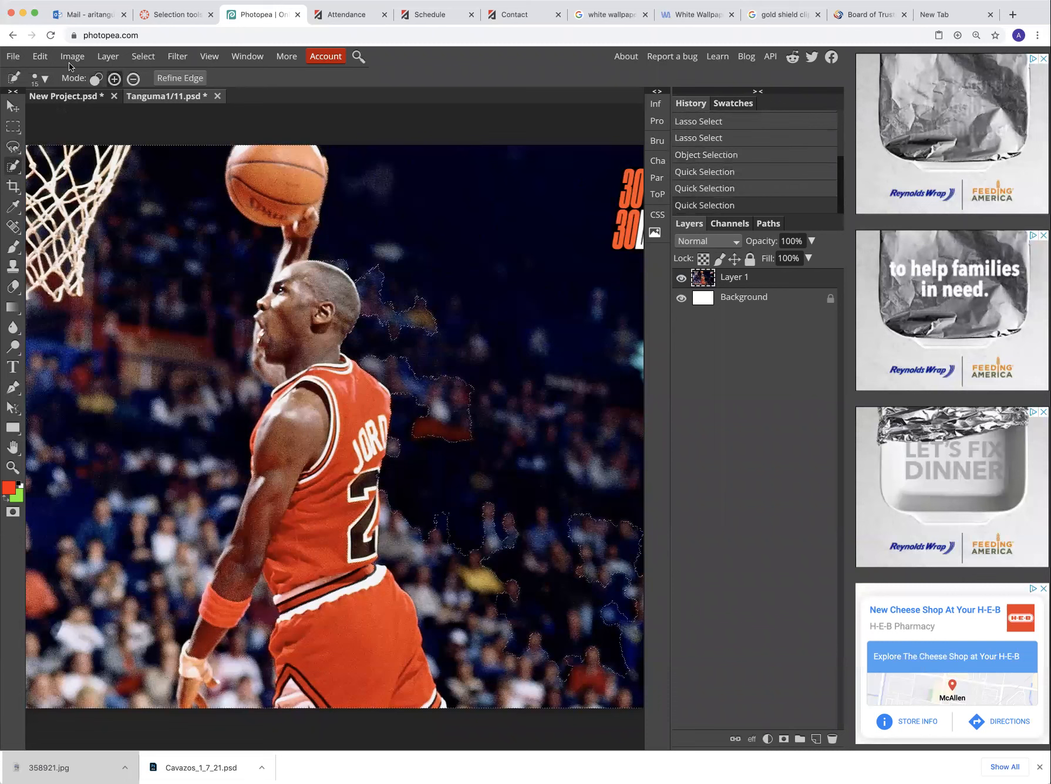
{"action": "left_click", "coordinate": [40, 57]}
{"action": "mouse_move", "coordinate": [143, 57]}
{"action": "left_click", "coordinate": [159, 91]}
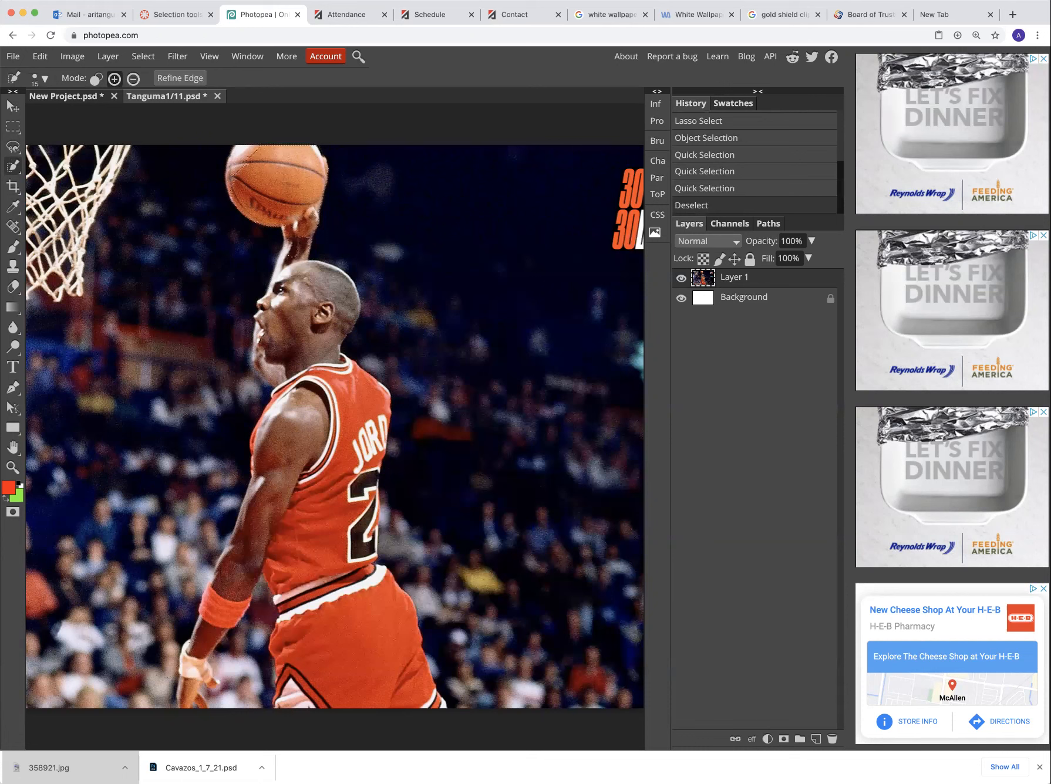
- Make a new Quick Selection around the player and subtract an area at the basketball net from it
{"action": "left_click_drag", "start_coordinate": [303, 358], "coordinate": [297, 403]}
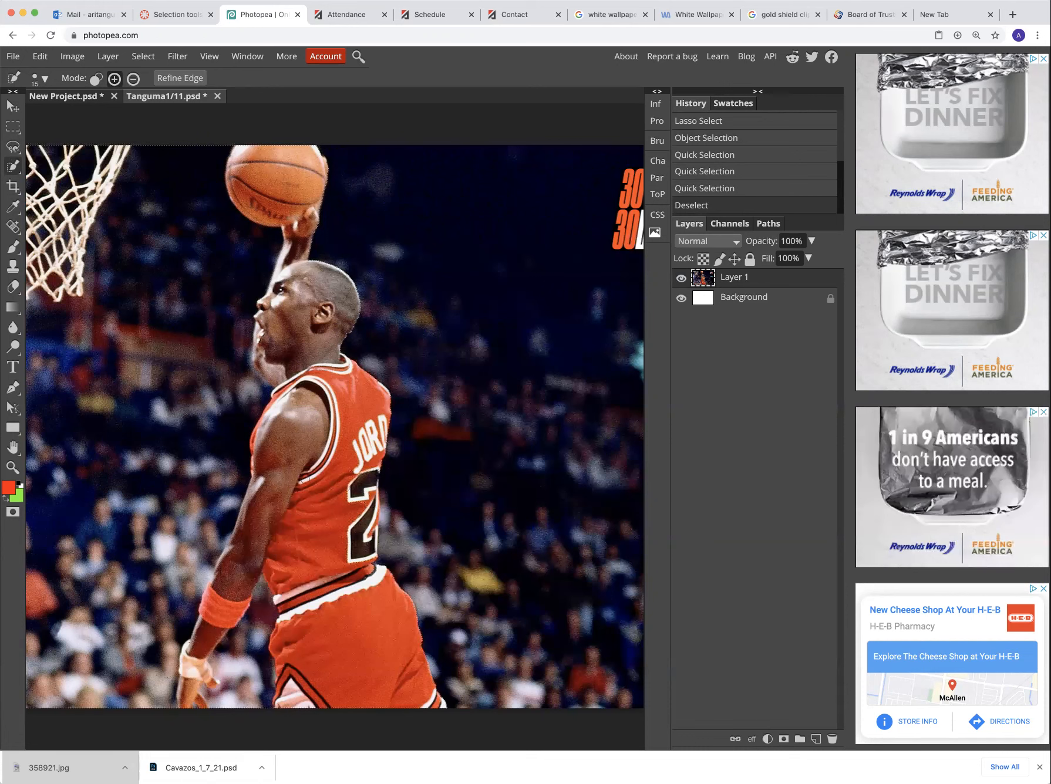
{"action": "left_click_drag", "start_coordinate": [304, 480], "coordinate": [305, 482]}
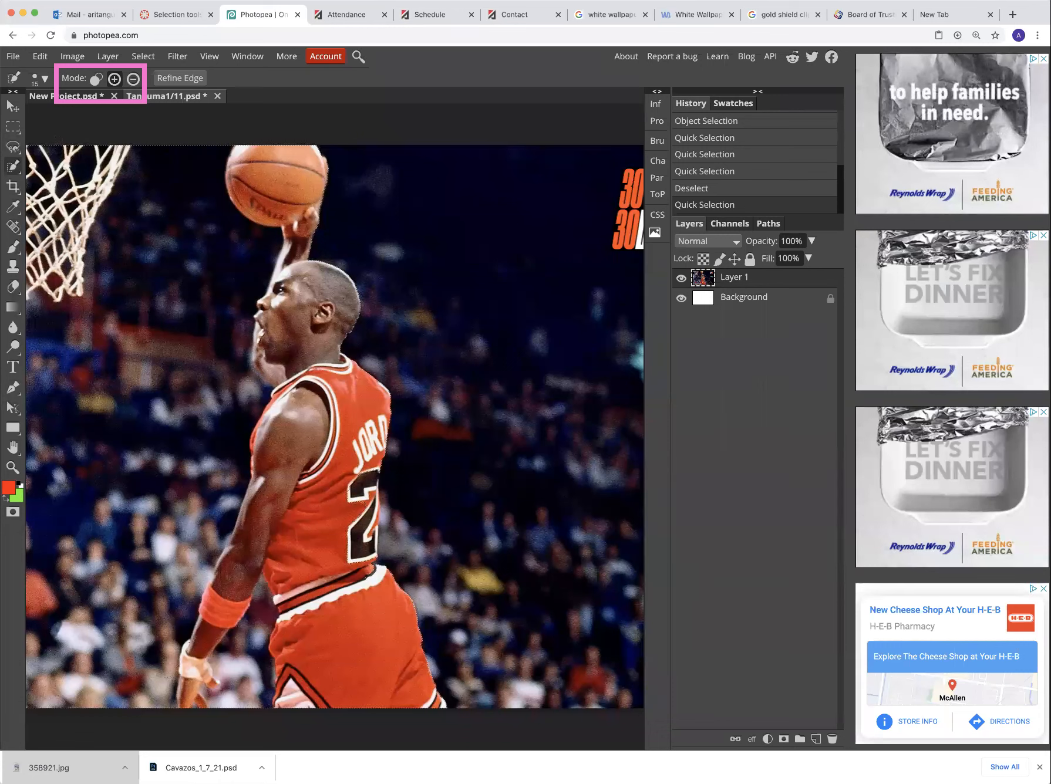
{"action": "left_click", "coordinate": [134, 80]}
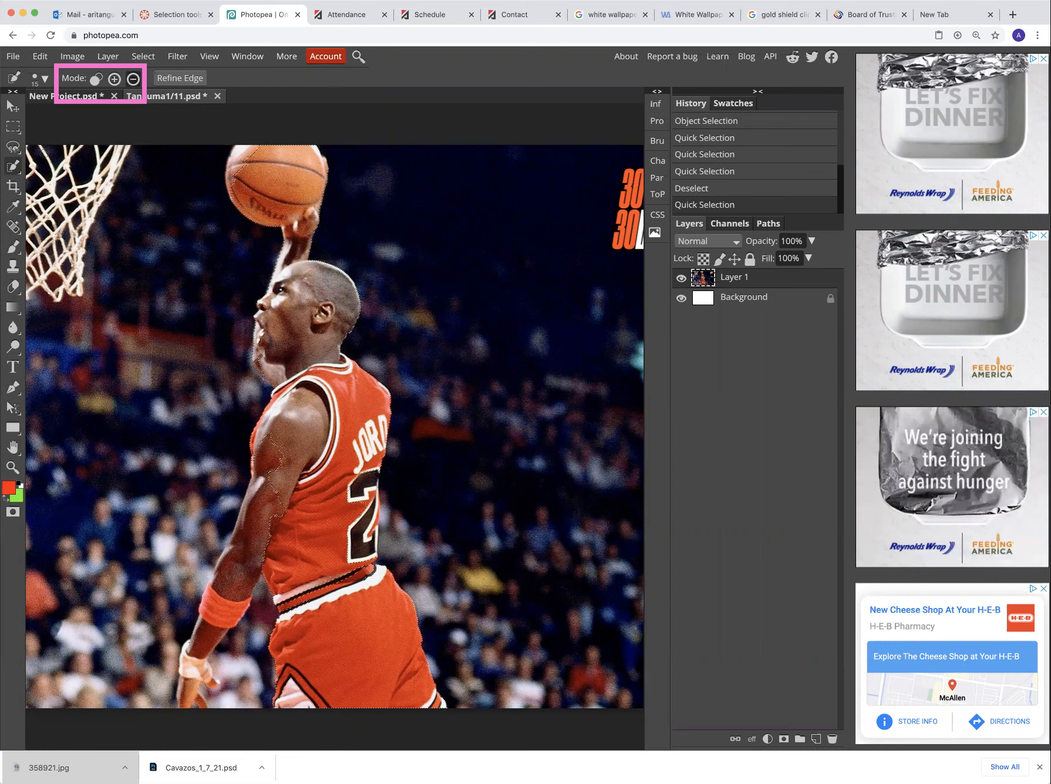
{"action": "left_click", "coordinate": [44, 153]}
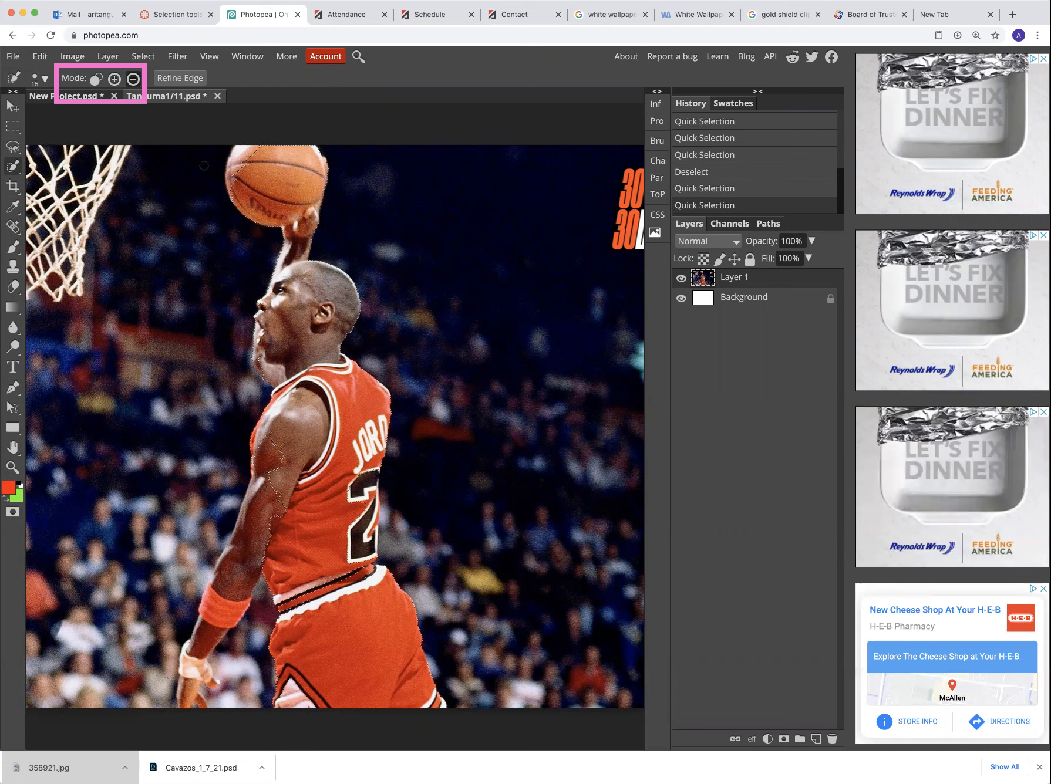
- Try to trace a Magnetic Lasso selection from the background behind the player's head toward the basketball
{"action": "left_click", "coordinate": [12, 148]}
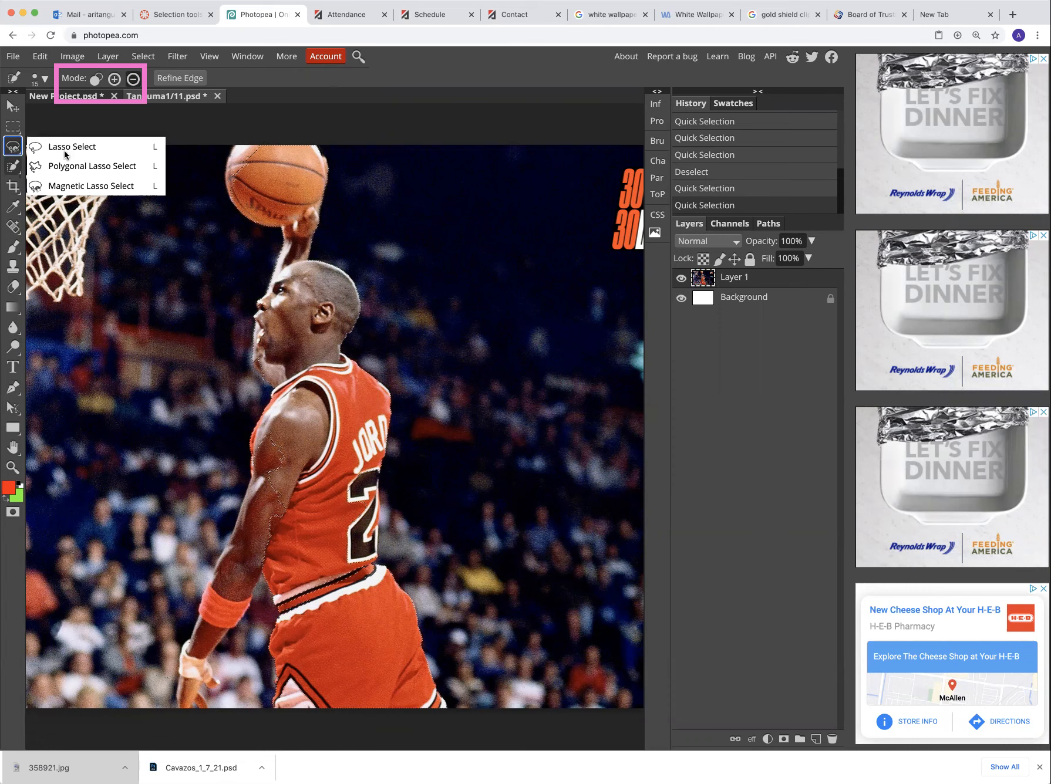
{"action": "left_click", "coordinate": [13, 165]}
{"action": "left_click", "coordinate": [13, 148]}
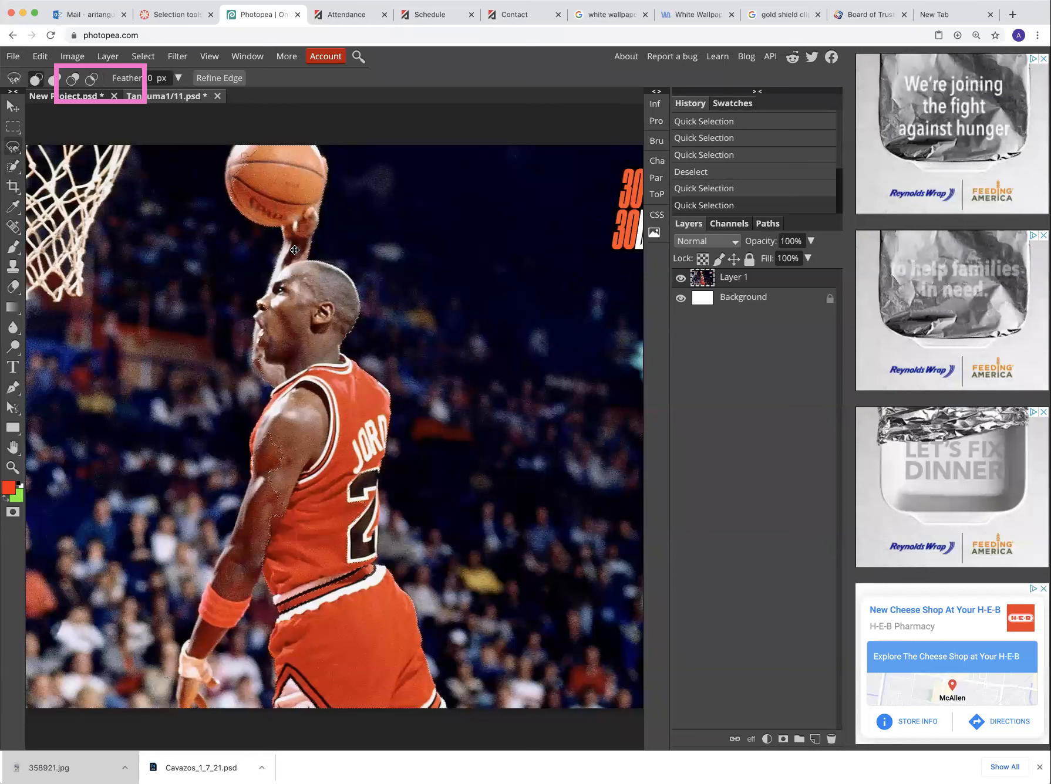
{"action": "left_click", "coordinate": [417, 280]}
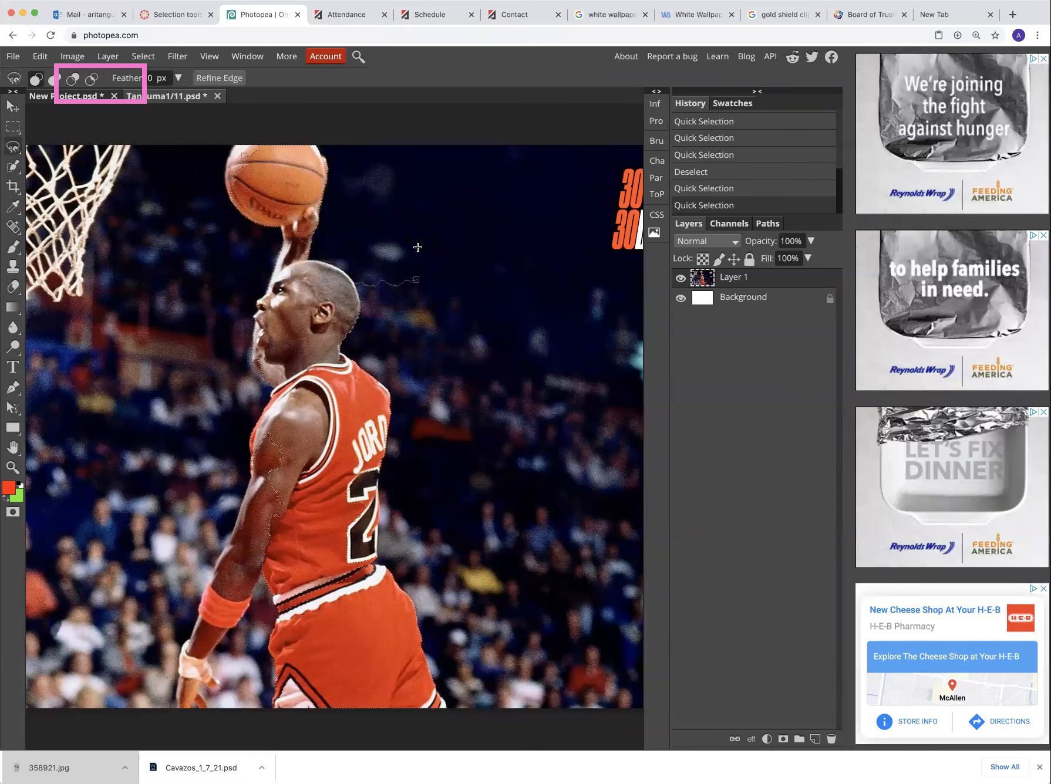
{"action": "left_click", "coordinate": [419, 242]}
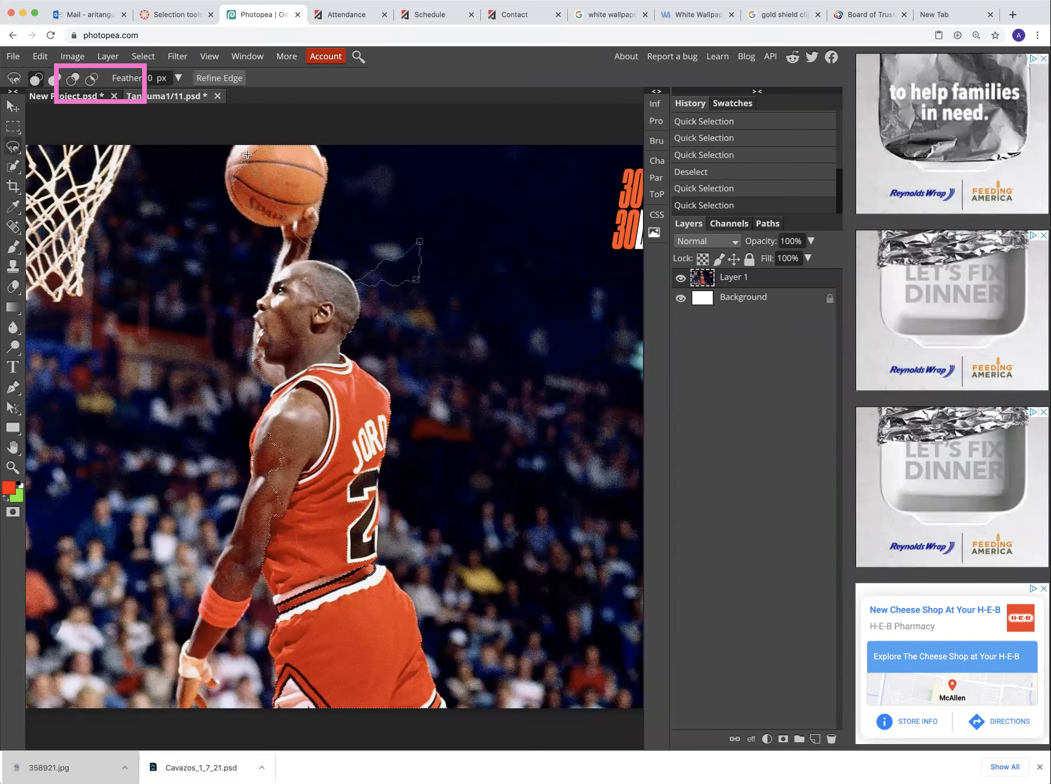
{"action": "left_click", "coordinate": [246, 154]}
- Try to trace Magnetic Lasso selections starting at the upper edge of the basketball
{"action": "scroll", "coordinate": [283, 176], "scroll_direction": "up", "scroll_amount": 1}
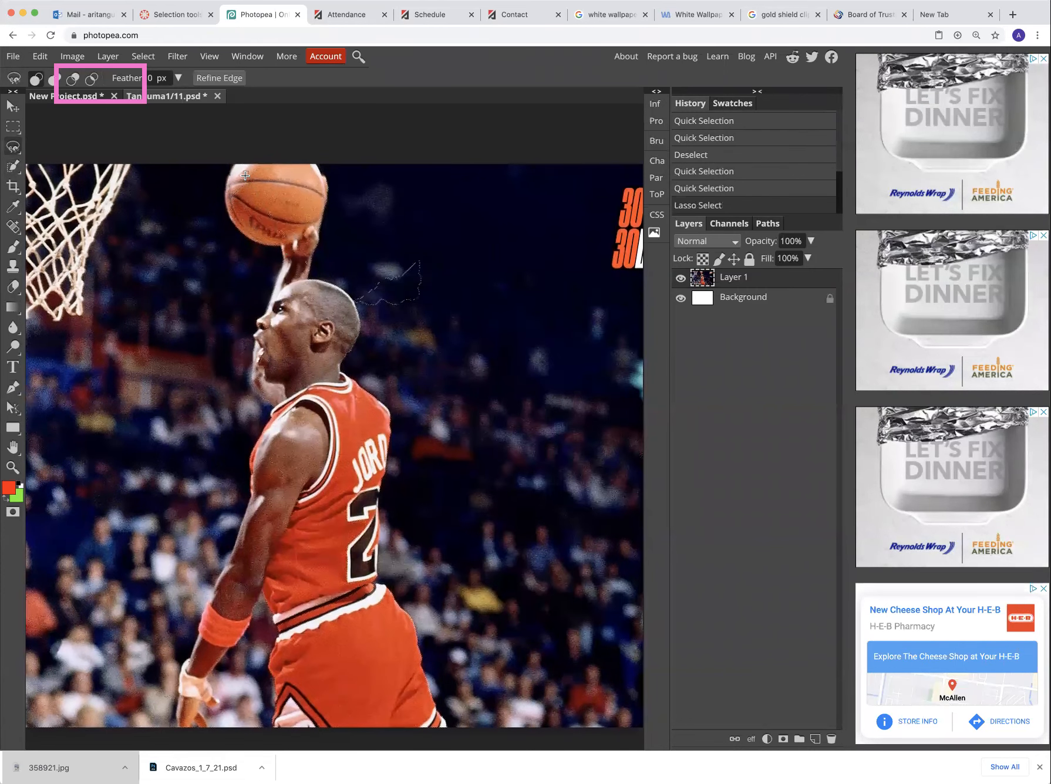
{"action": "left_click", "coordinate": [244, 178]}
{"action": "left_click", "coordinate": [233, 165]}
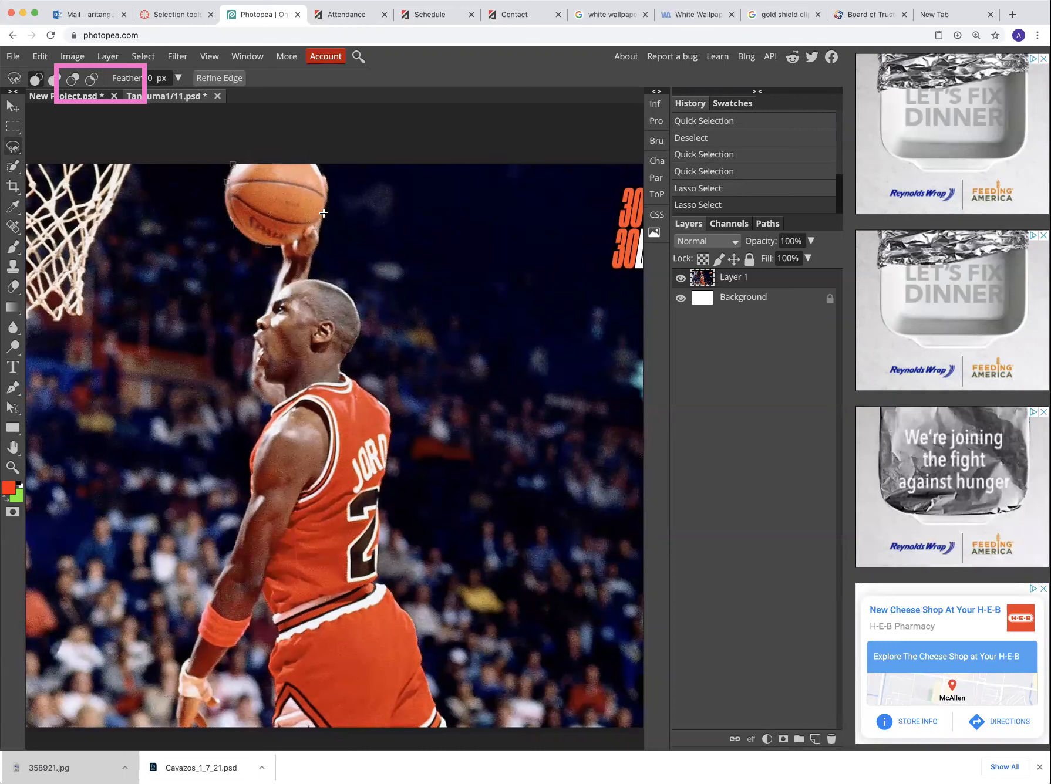
{"action": "left_click", "coordinate": [233, 164]}
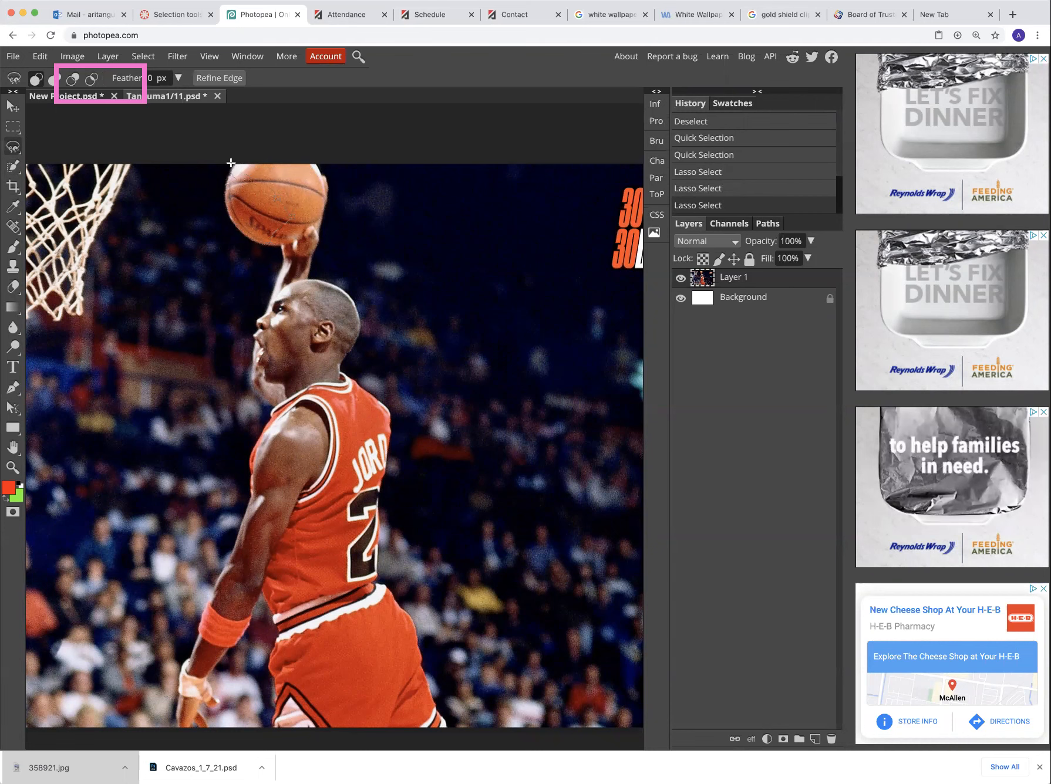
- Select the player with the Quick Selection tool, from the basketball down to the shorts
{"action": "right_click", "coordinate": [13, 168]}
{"action": "left_click", "coordinate": [47, 187]}
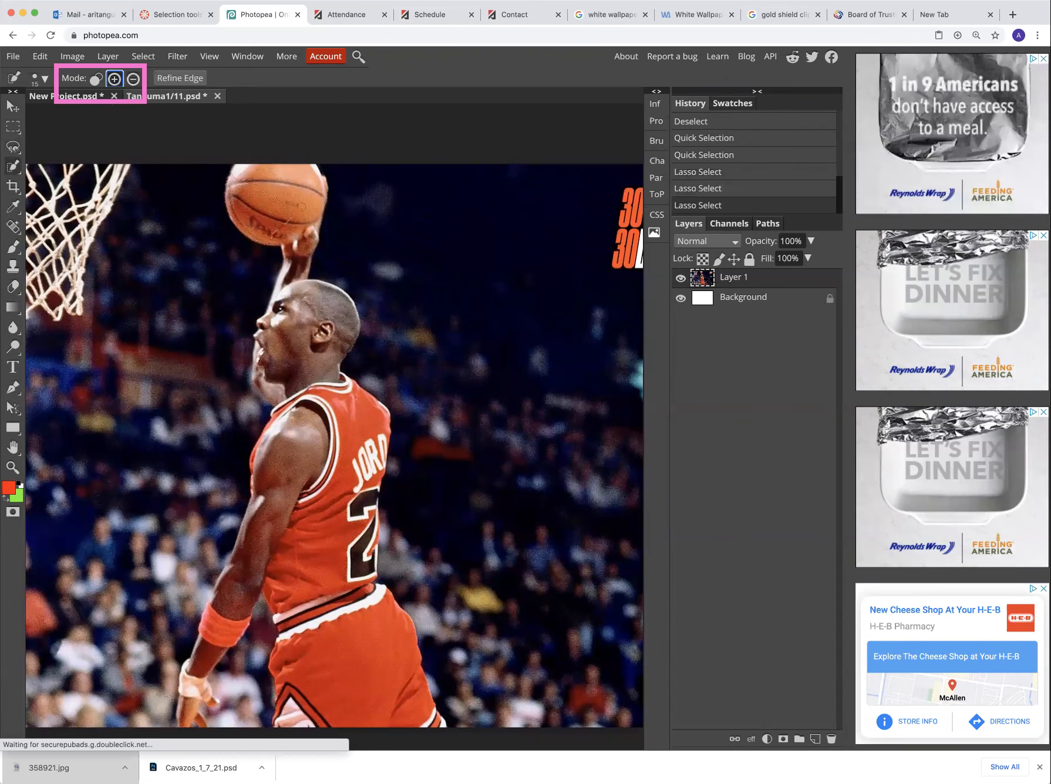
{"action": "left_click_drag", "start_coordinate": [288, 199], "coordinate": [352, 657]}
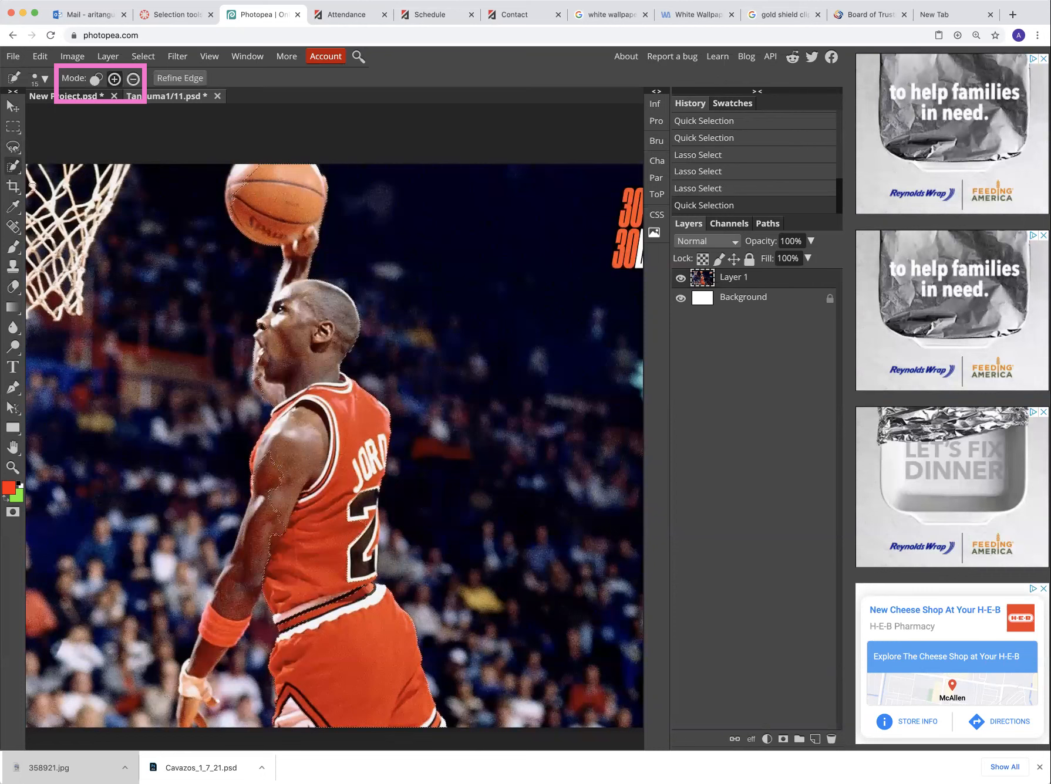
- Sample the background beside the net and single spots on the basketball with the Magic Wand at tolerance 16
{"action": "right_click", "coordinate": [15, 169]}
{"action": "left_click", "coordinate": [78, 207]}
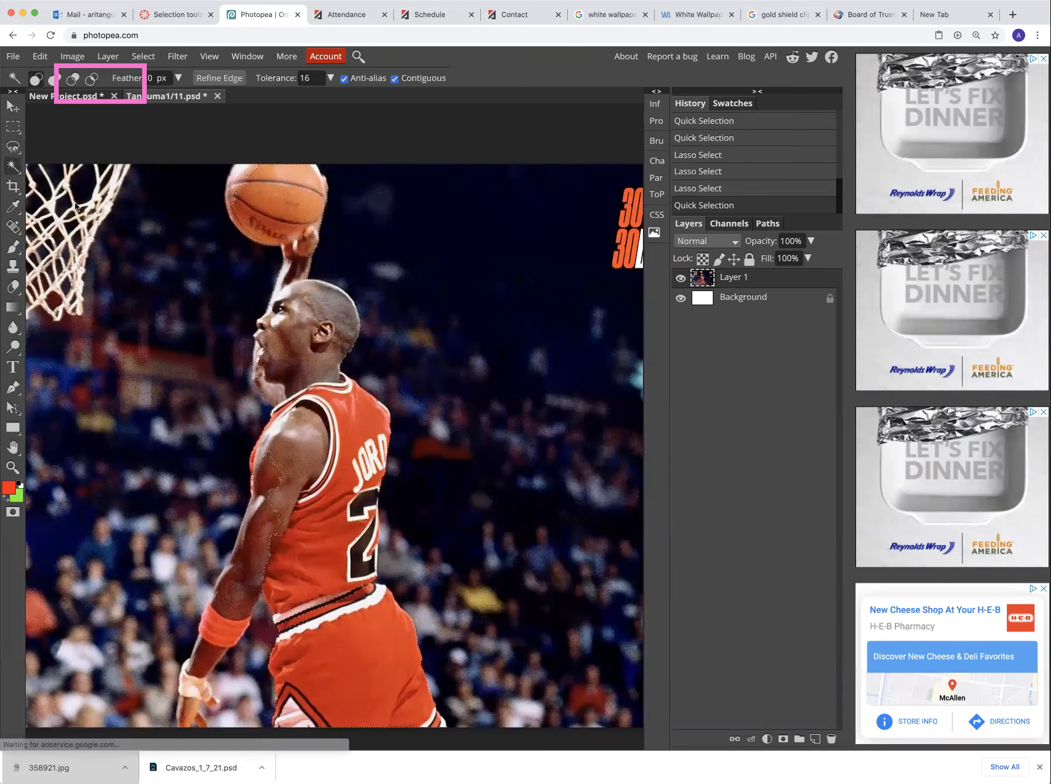
{"action": "left_click", "coordinate": [121, 211]}
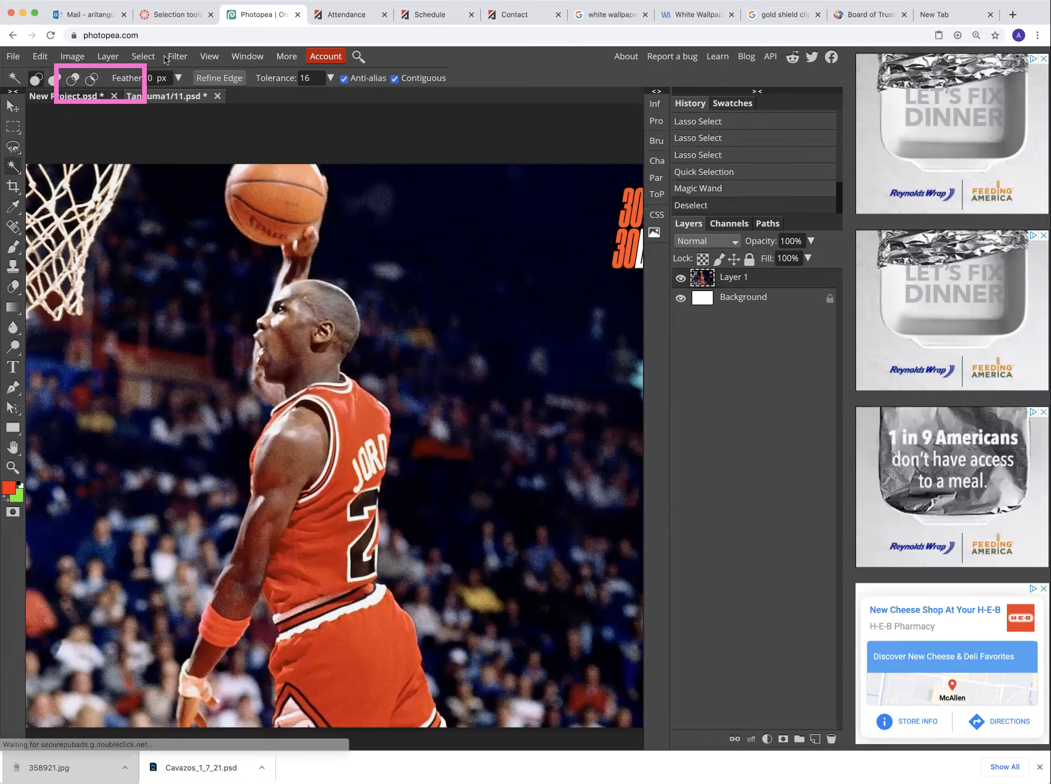
{"action": "left_click", "coordinate": [289, 179]}
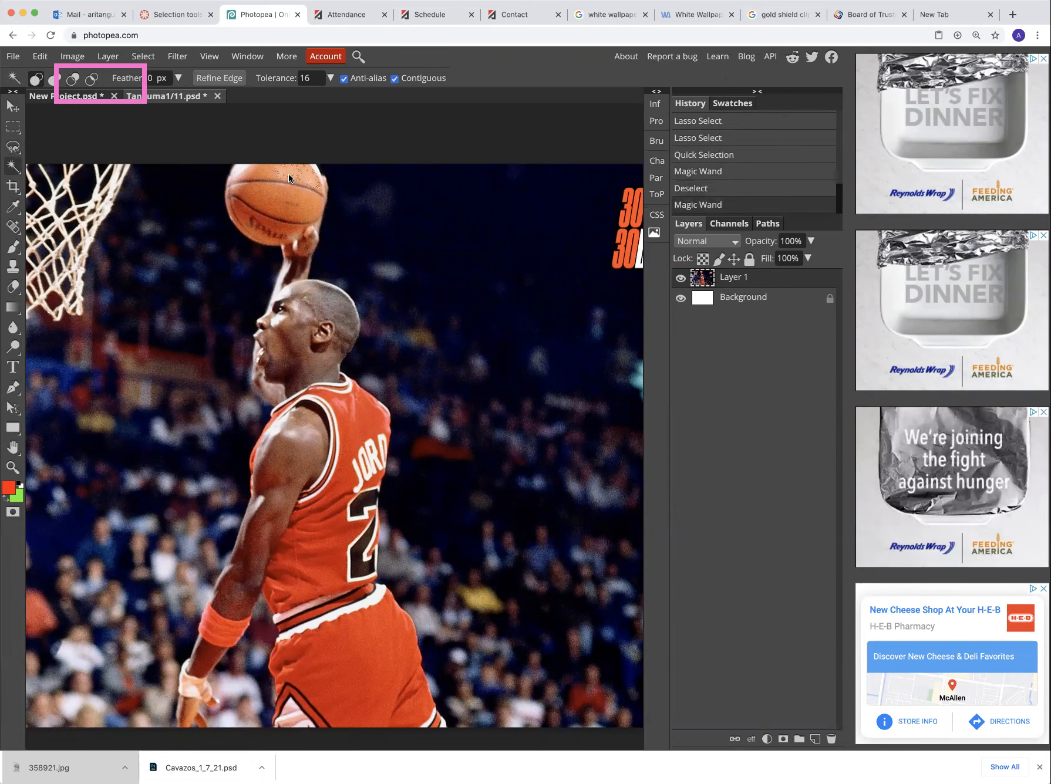
{"action": "left_click", "coordinate": [294, 203]}
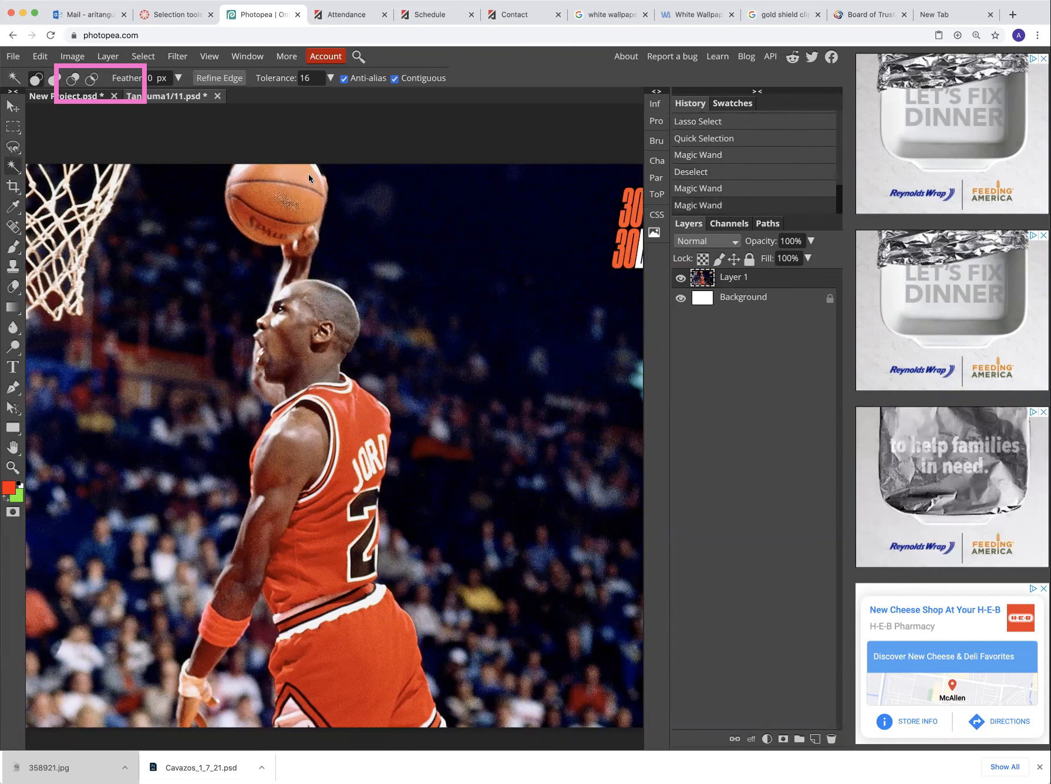
{"action": "left_click", "coordinate": [309, 210]}
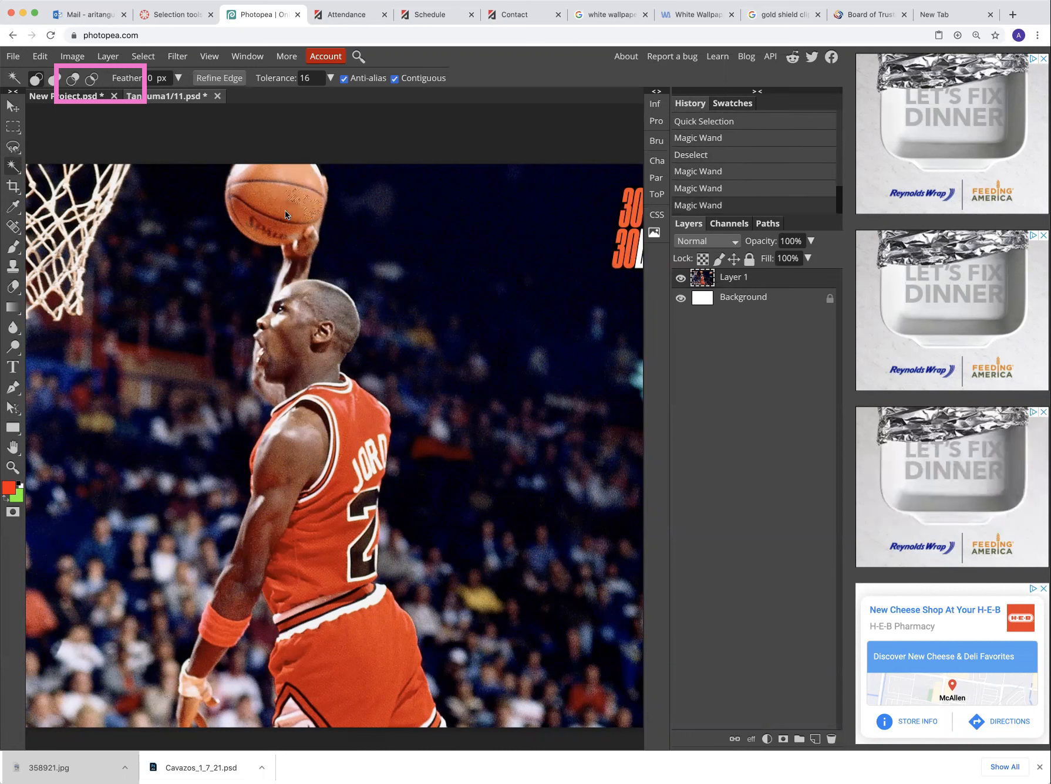
- Add more areas of the basketball to the Magic Wand selection, and deselect everything
{"action": "left_click", "coordinate": [291, 202], "text": "shift"}
{"action": "left_click", "coordinate": [303, 211], "text": "shift"}
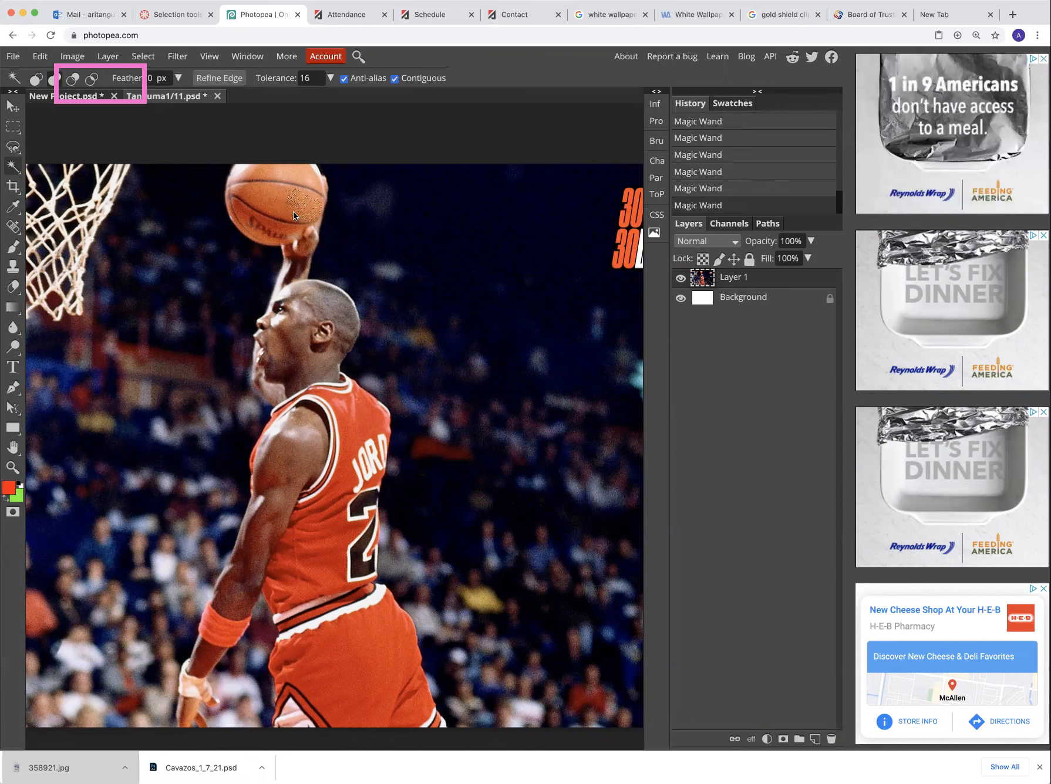
{"action": "left_click", "coordinate": [275, 195], "text": "shift"}
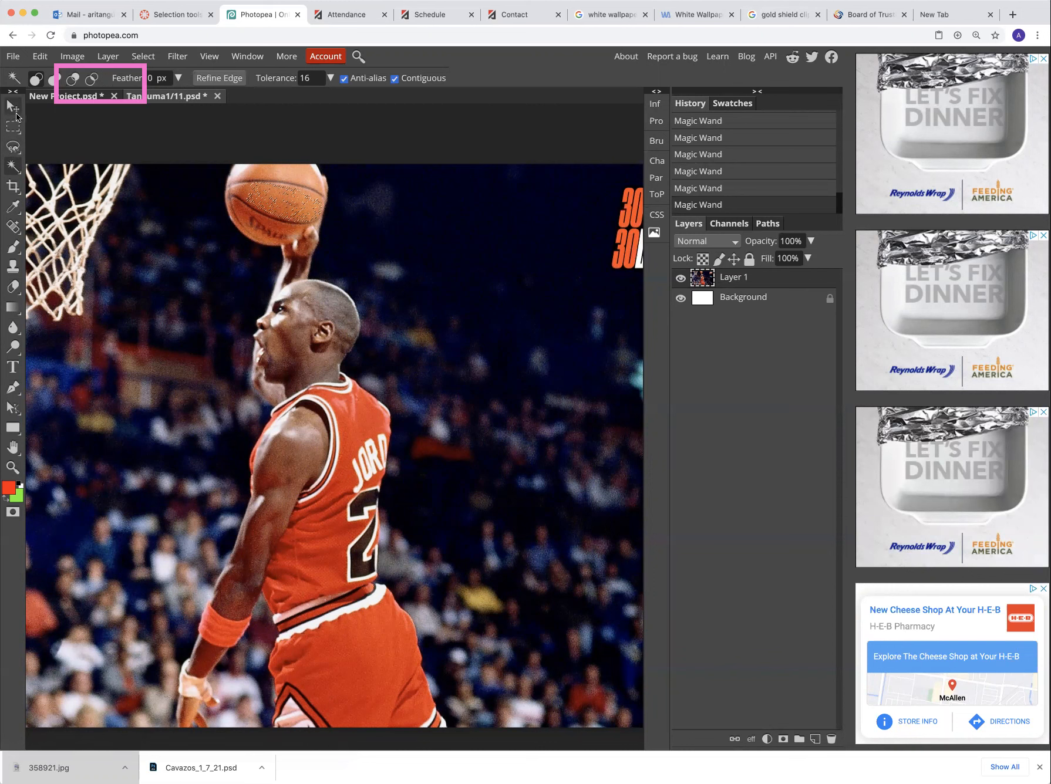
{"action": "left_click", "coordinate": [214, 260]}
{"action": "key", "text": "ctrl+d"}
- Trace a closed Polygonal Lasso selection around the player and the basketball
{"action": "right_click", "coordinate": [13, 147]}
{"action": "left_click", "coordinate": [97, 168]}
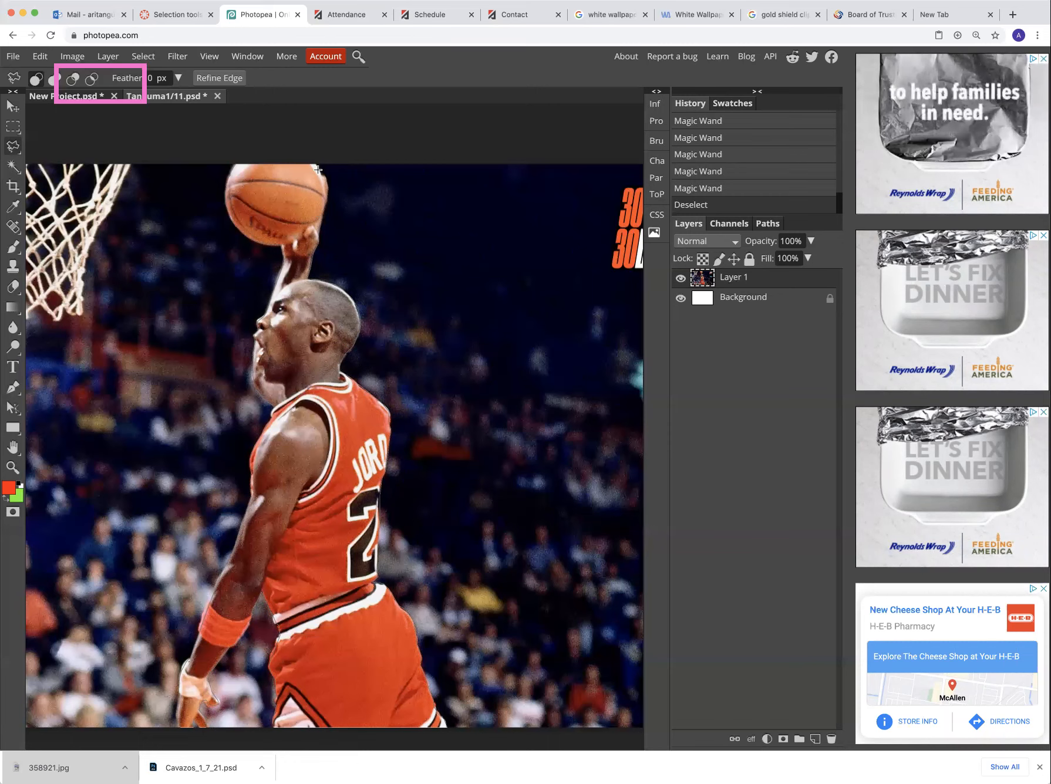
{"action": "left_click", "coordinate": [237, 165]}
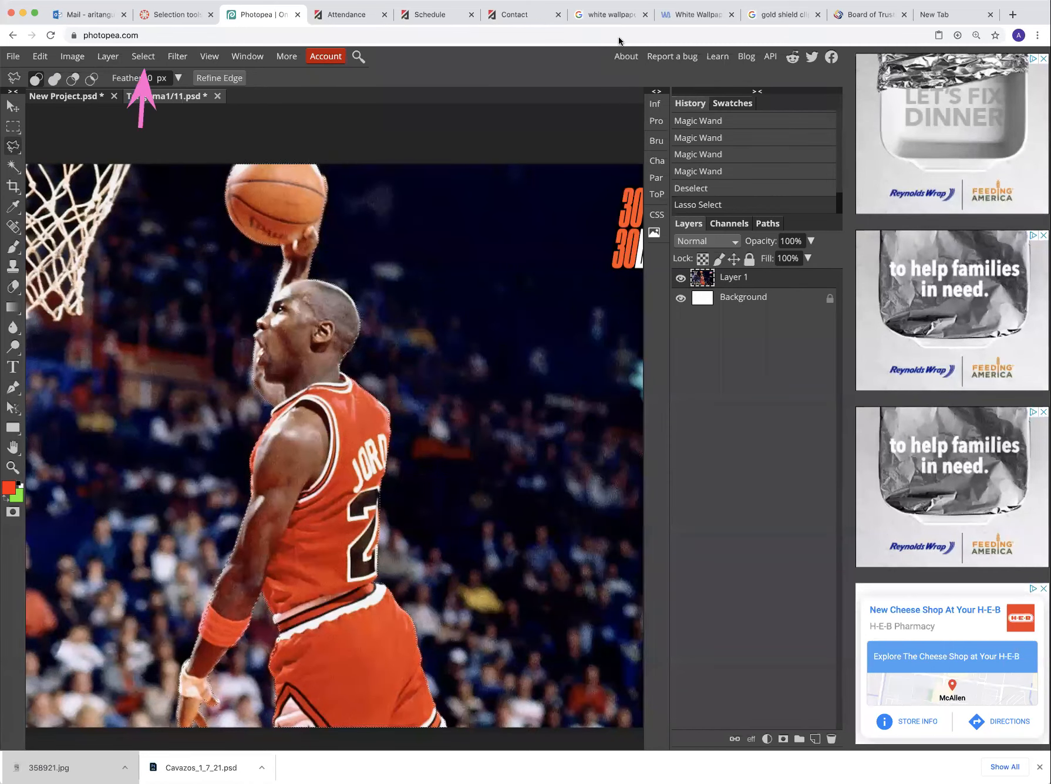
- Invert the player selection and delete the photo's background from Layer 1
{"action": "left_click", "coordinate": [144, 56]}
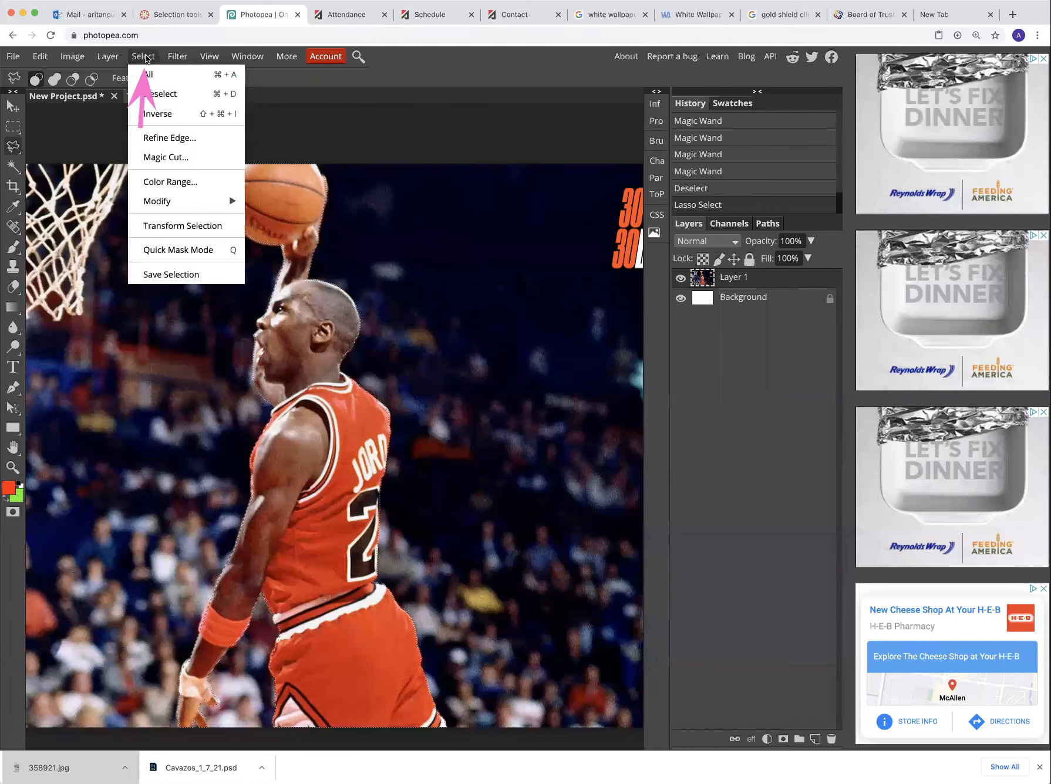
{"action": "mouse_move", "coordinate": [144, 58]}
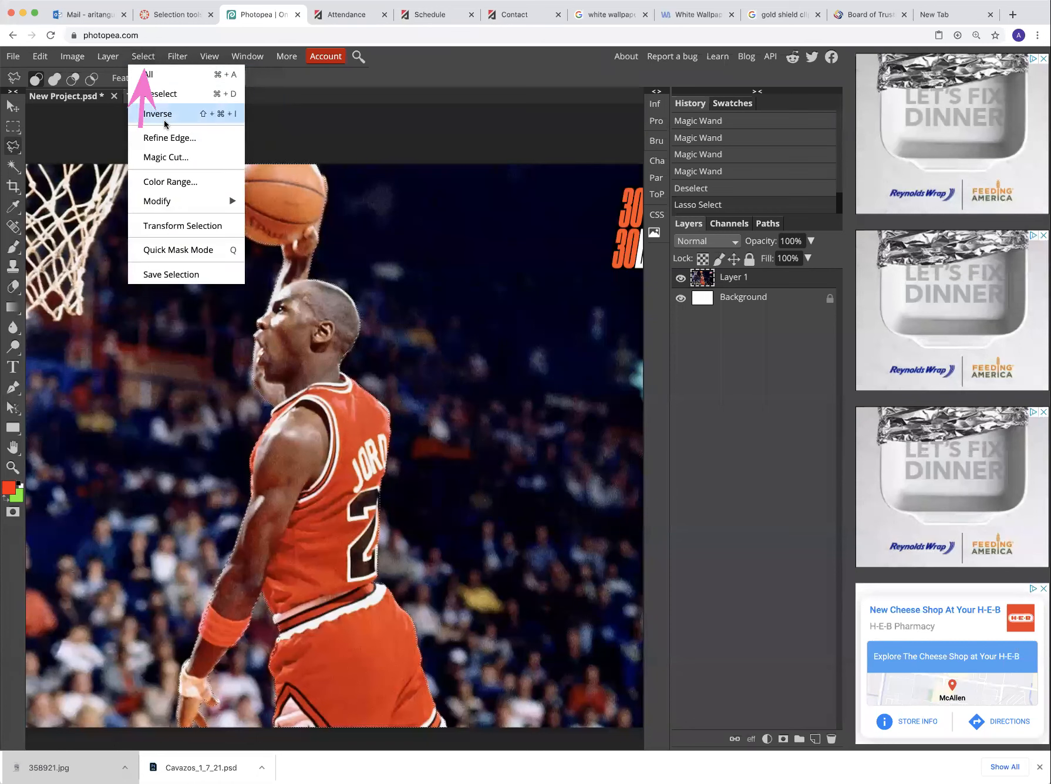
{"action": "left_click", "coordinate": [202, 116]}
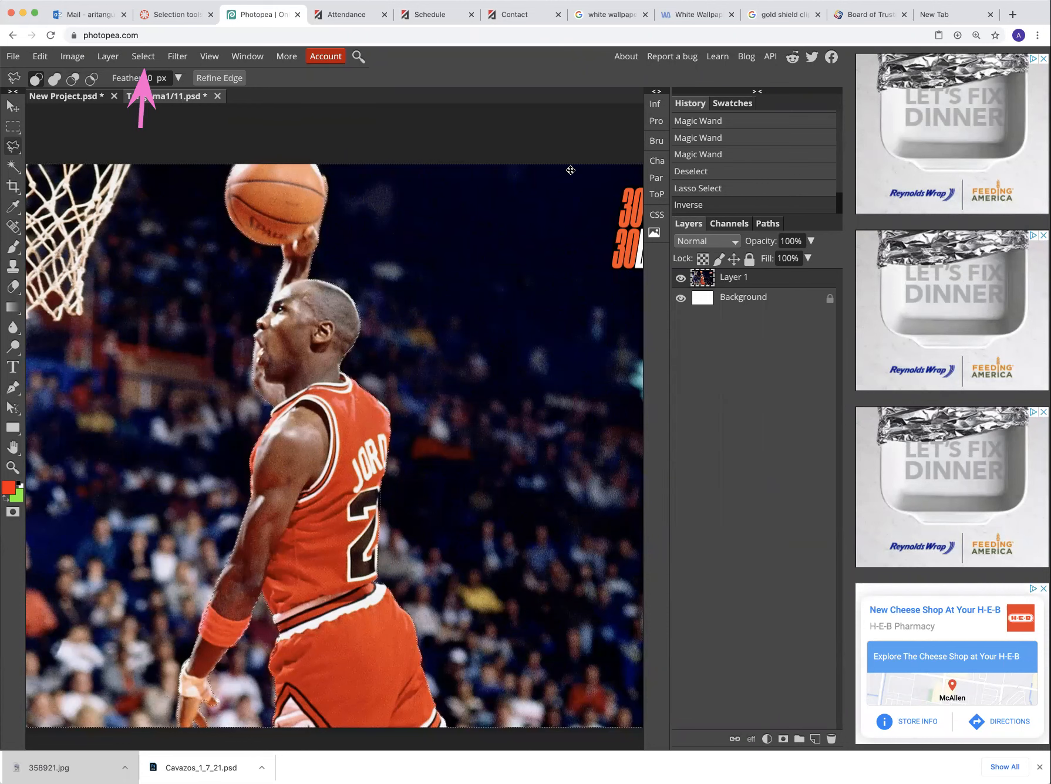
{"action": "key", "text": "Delete"}
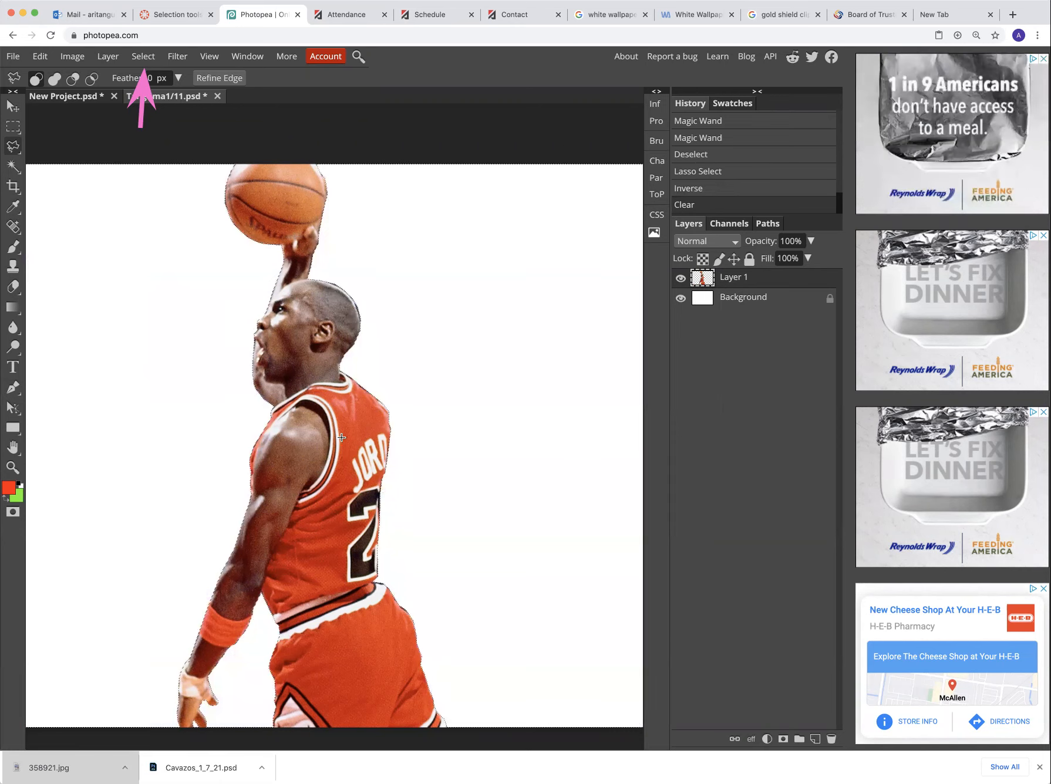
- Undo the background deletion and clear the selected background again
{"action": "left_click", "coordinate": [43, 57]}
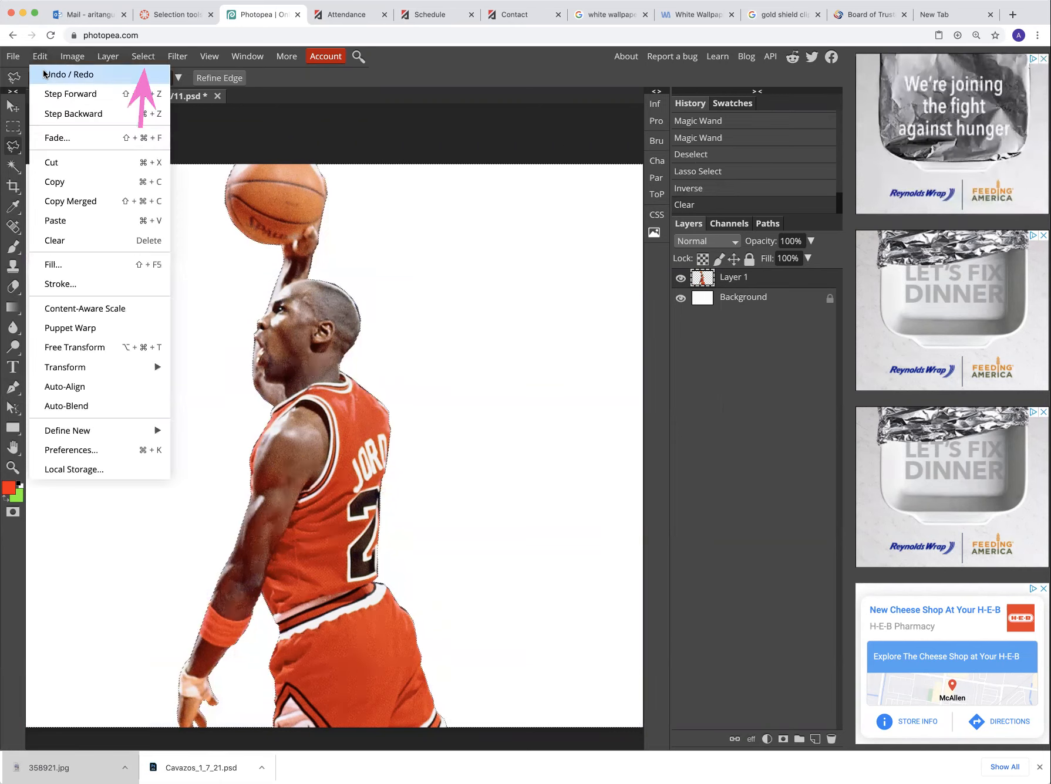
{"action": "left_click", "coordinate": [44, 74]}
{"action": "left_click", "coordinate": [40, 56]}
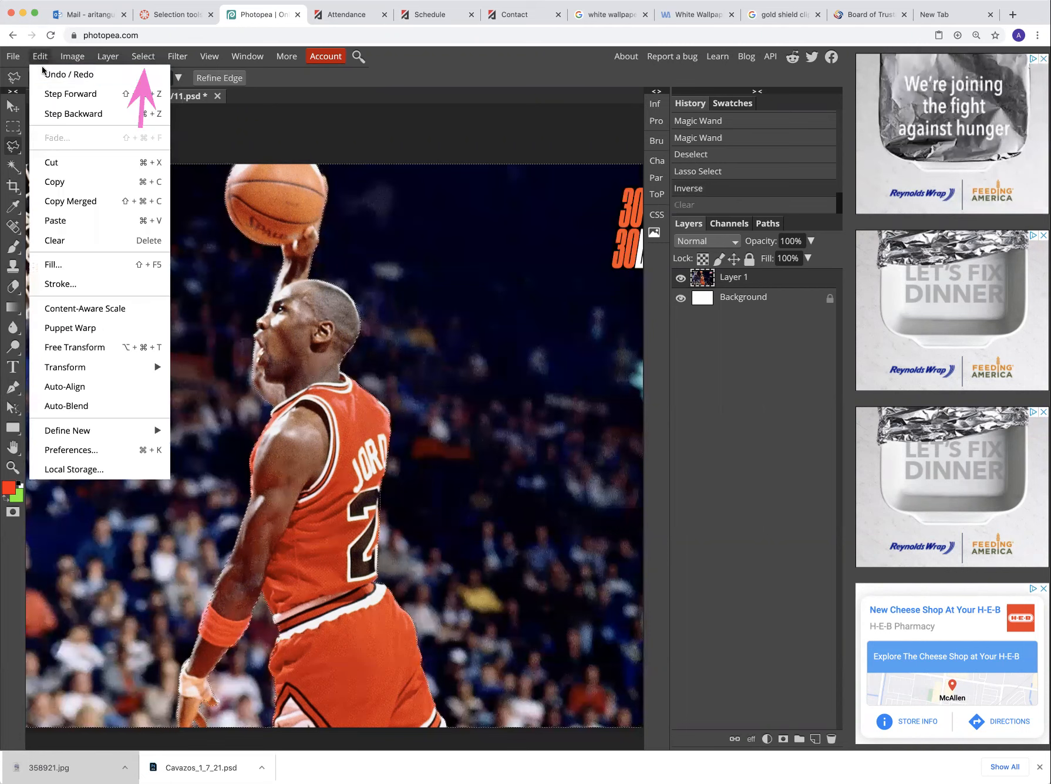
{"action": "left_click", "coordinate": [78, 241]}
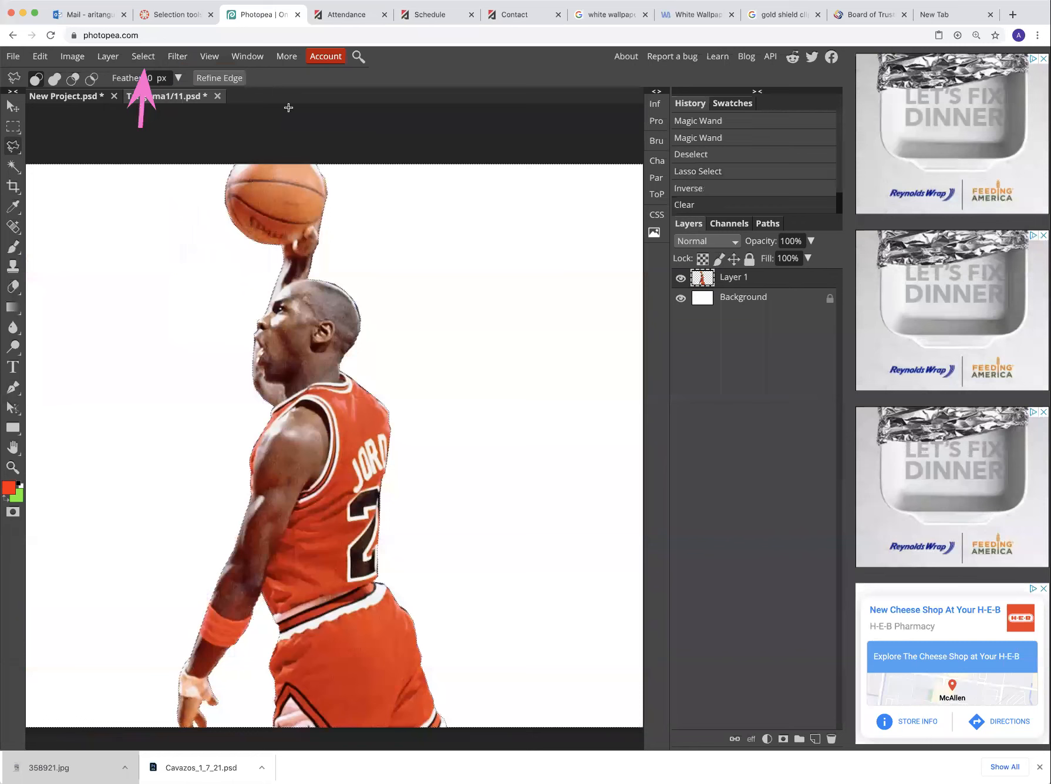
- Undo the background clearing and step back past the inversion to the original player selection
{"action": "left_click", "coordinate": [40, 57]}
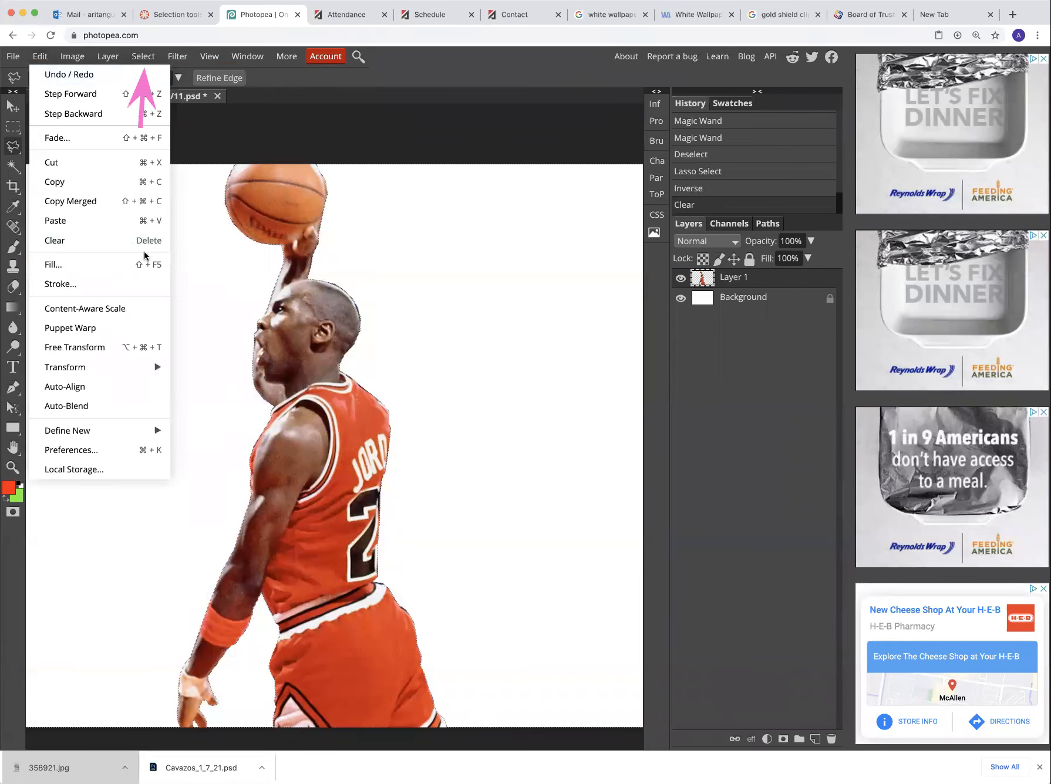
{"action": "left_click", "coordinate": [43, 75]}
{"action": "left_click", "coordinate": [39, 57]}
{"action": "left_click", "coordinate": [70, 113]}
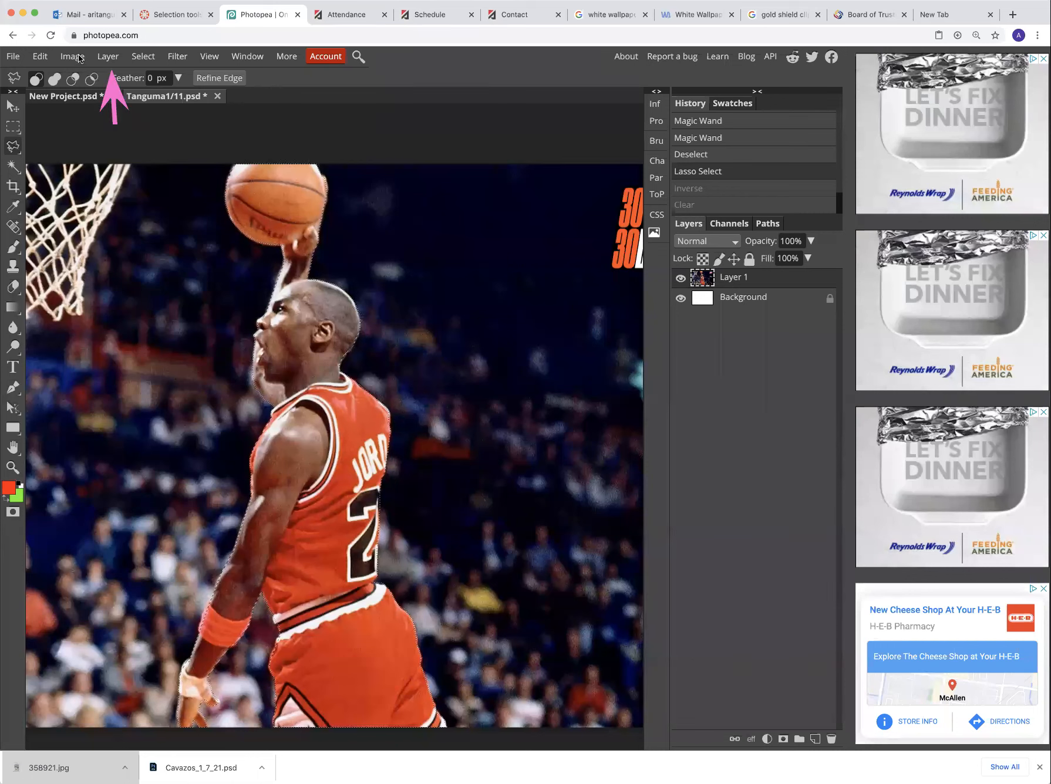
- Create a new empty layer above the photo layer
{"action": "left_click", "coordinate": [108, 57]}
{"action": "mouse_move", "coordinate": [117, 75]}
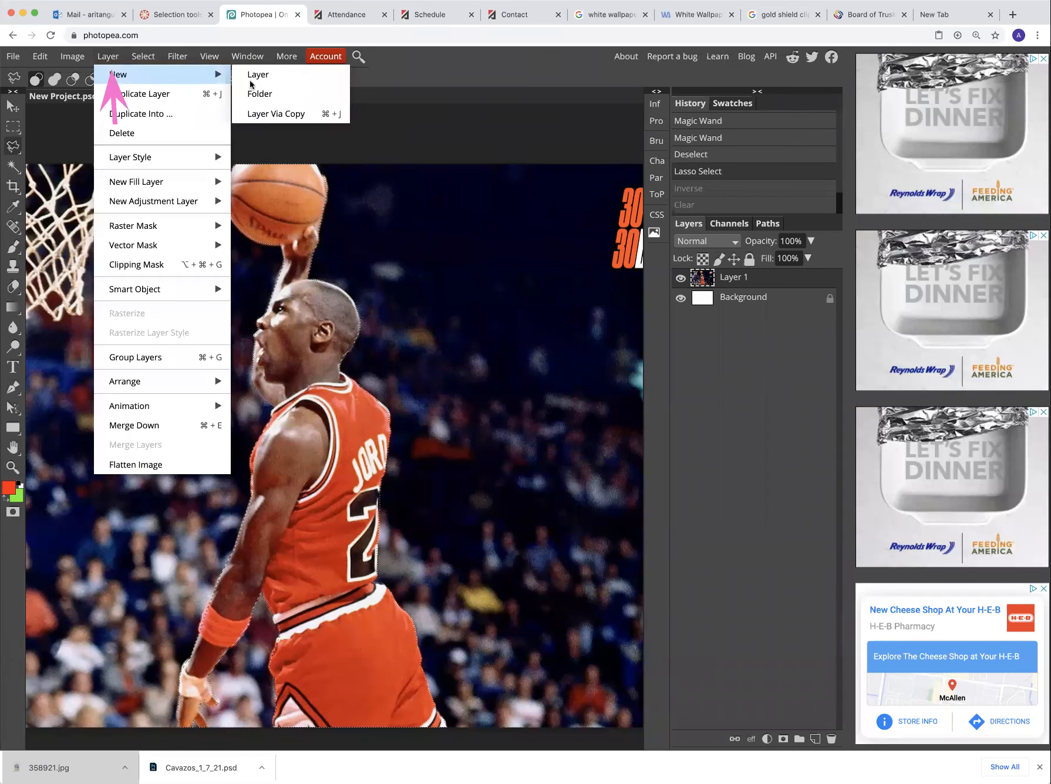
{"action": "left_click", "coordinate": [252, 75]}
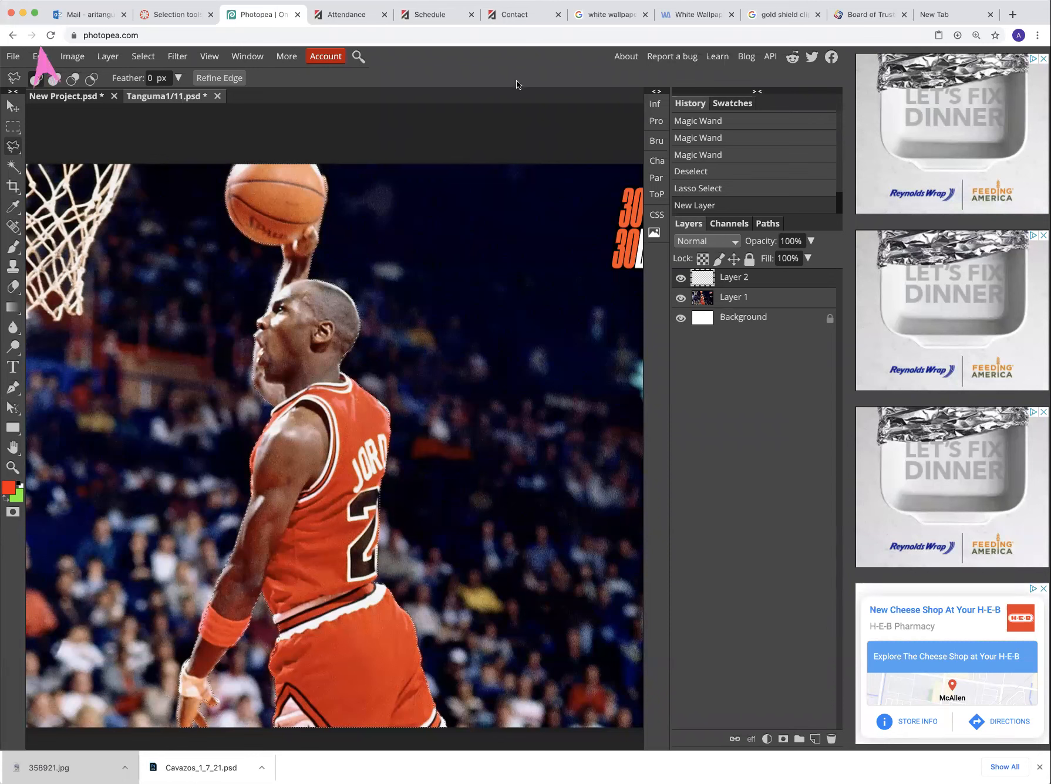
- Apply a 3 px white (ffffff) stroke outside the player selection on Layer 2, in Normal mode at 100% opacity
{"action": "left_click", "coordinate": [41, 57]}
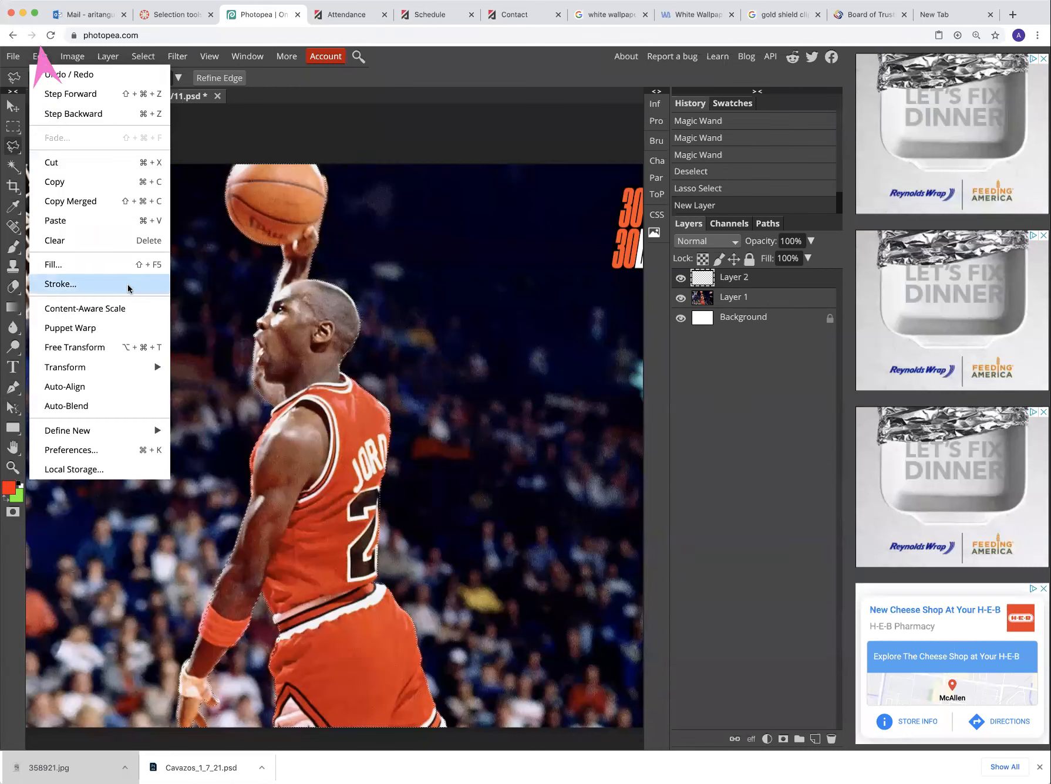
{"action": "left_click", "coordinate": [131, 287]}
{"action": "left_click_drag", "start_coordinate": [159, 155], "coordinate": [484, 148]}
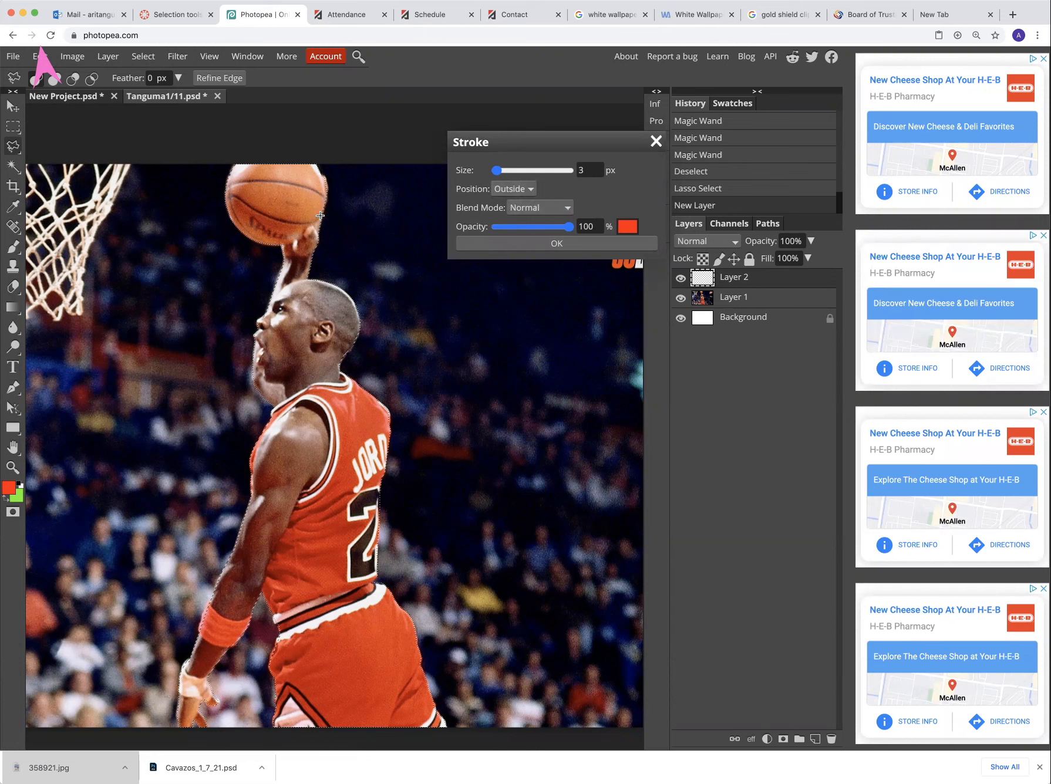
{"action": "left_click", "coordinate": [517, 190]}
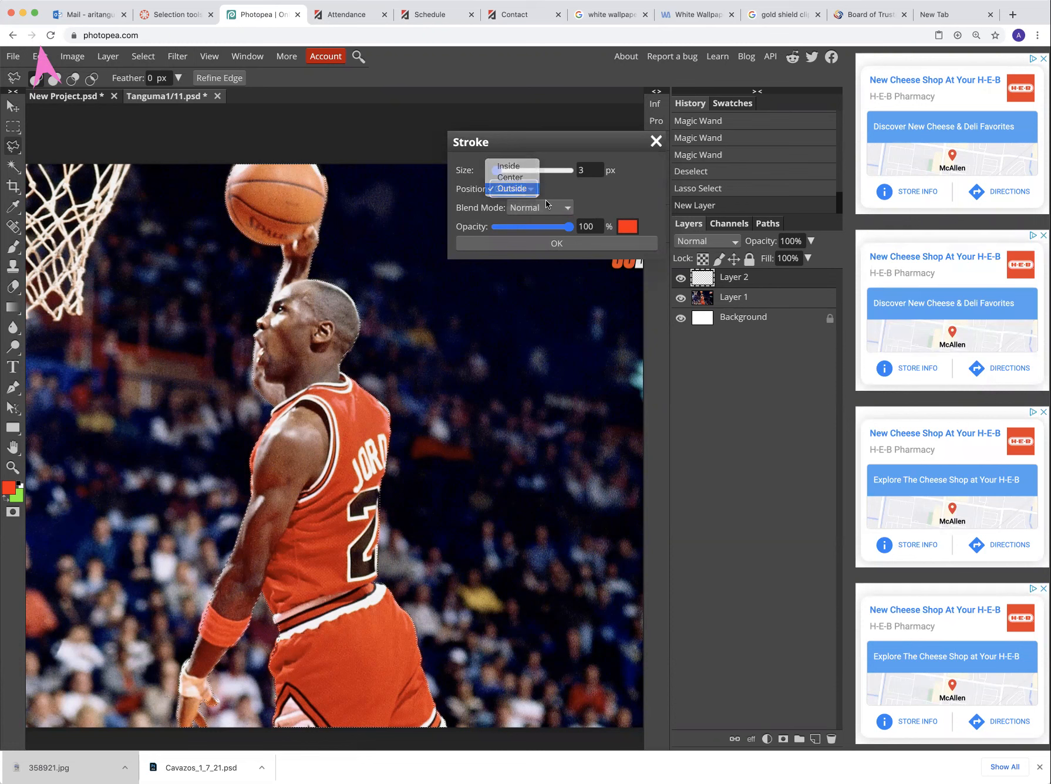
{"action": "left_click", "coordinate": [634, 227]}
{"action": "left_click", "coordinate": [492, 403]}
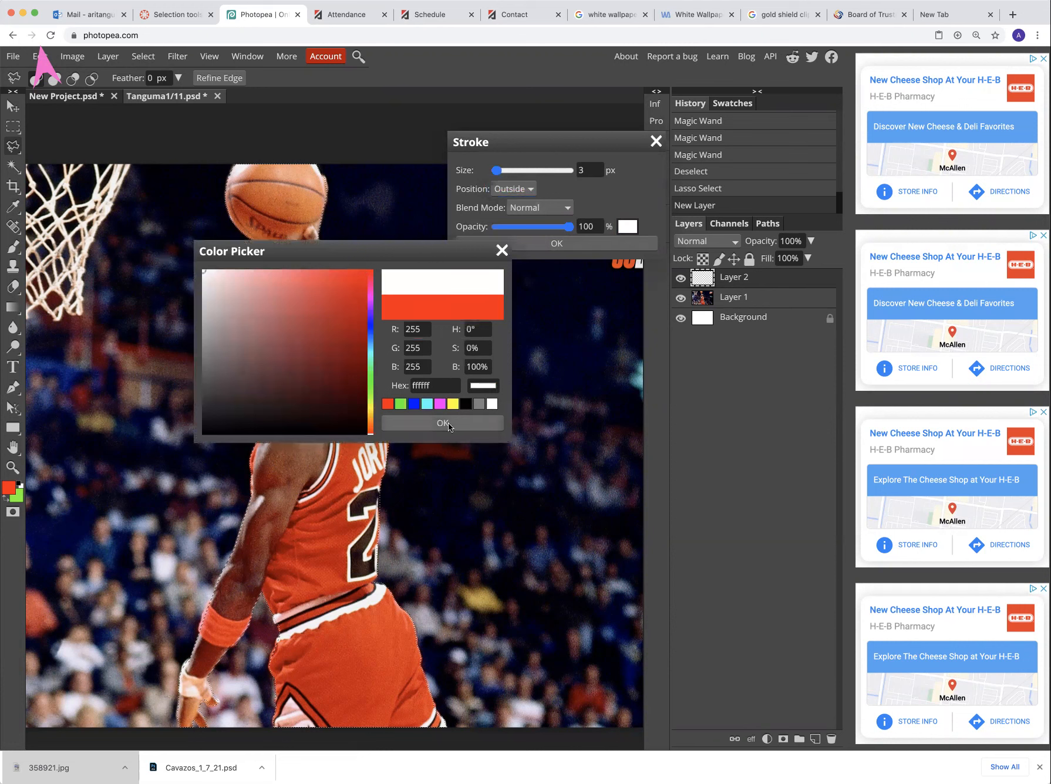
{"action": "left_click", "coordinate": [449, 425]}
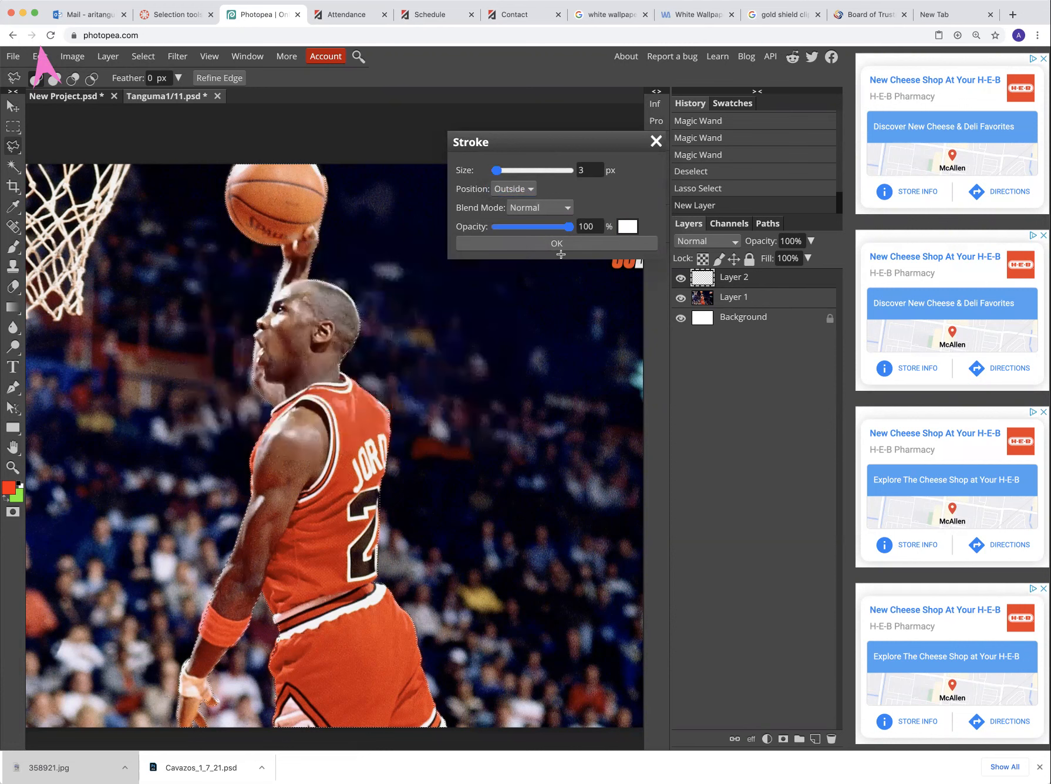
{"action": "left_click", "coordinate": [613, 243]}
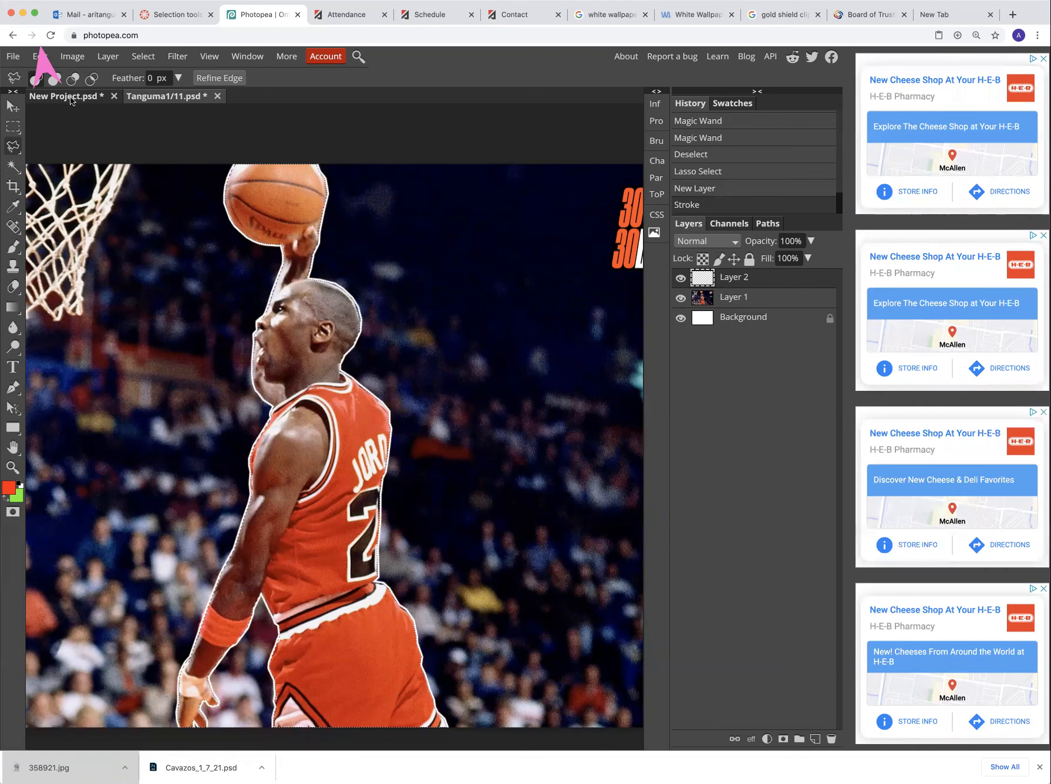
- Deselect everything and move the white outline slightly to the right, off the player's contour
{"action": "left_click", "coordinate": [166, 179]}
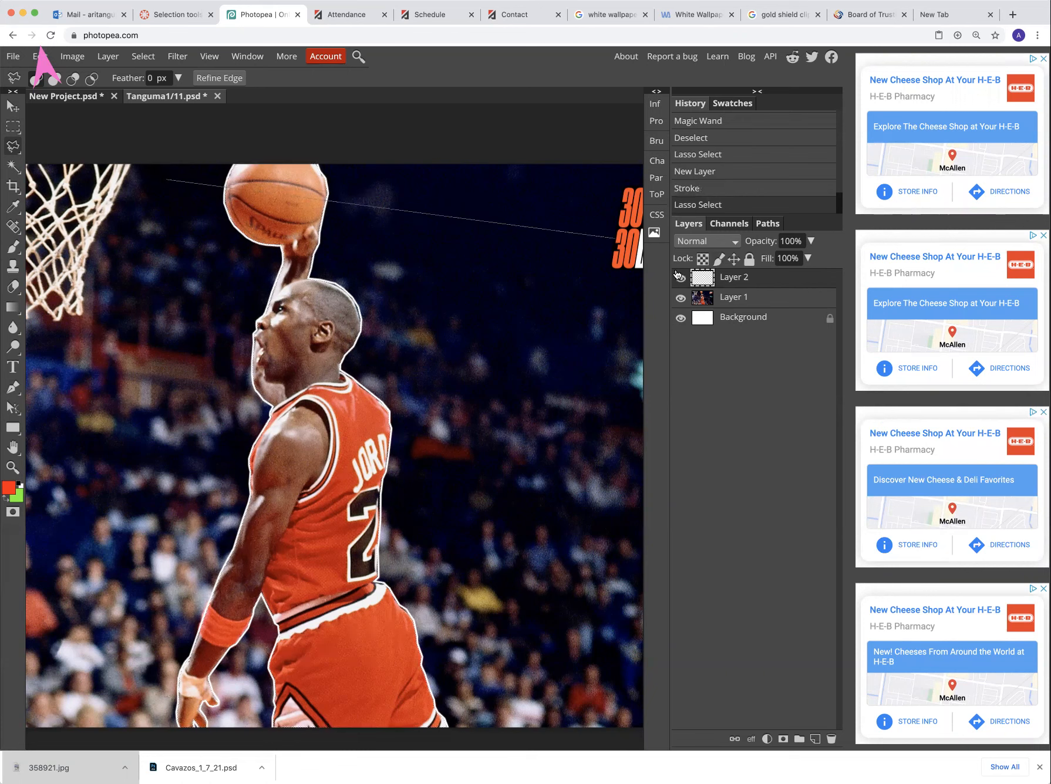
{"action": "key", "text": "Escape"}
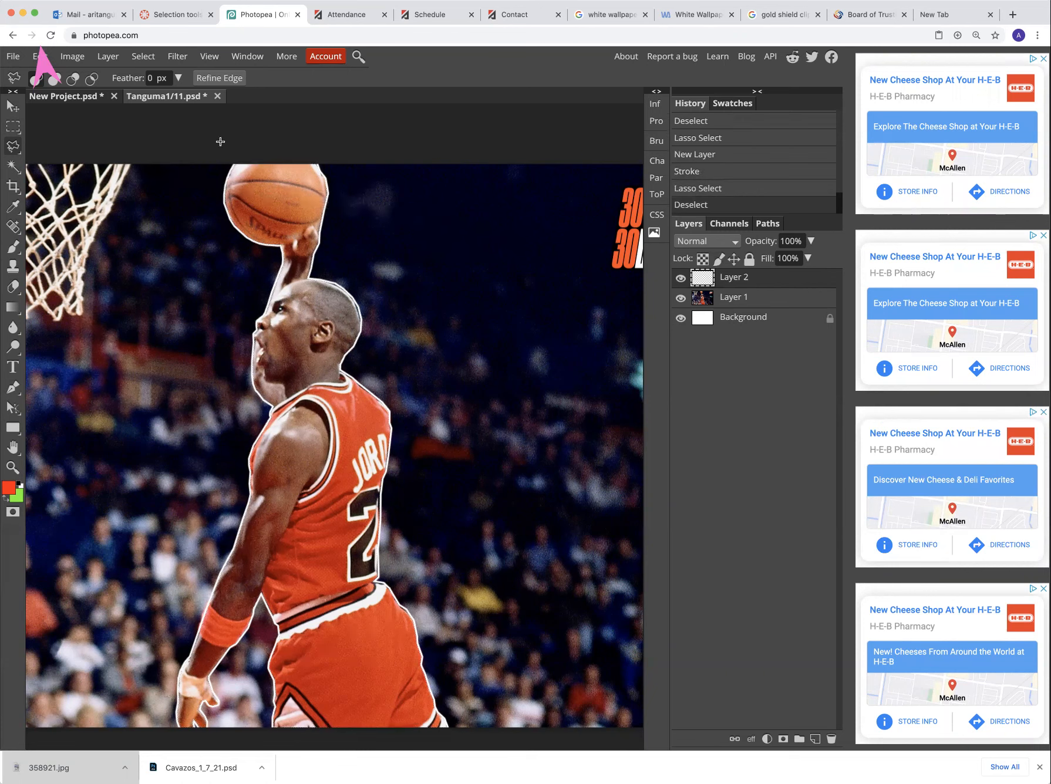
{"action": "left_click", "coordinate": [11, 108]}
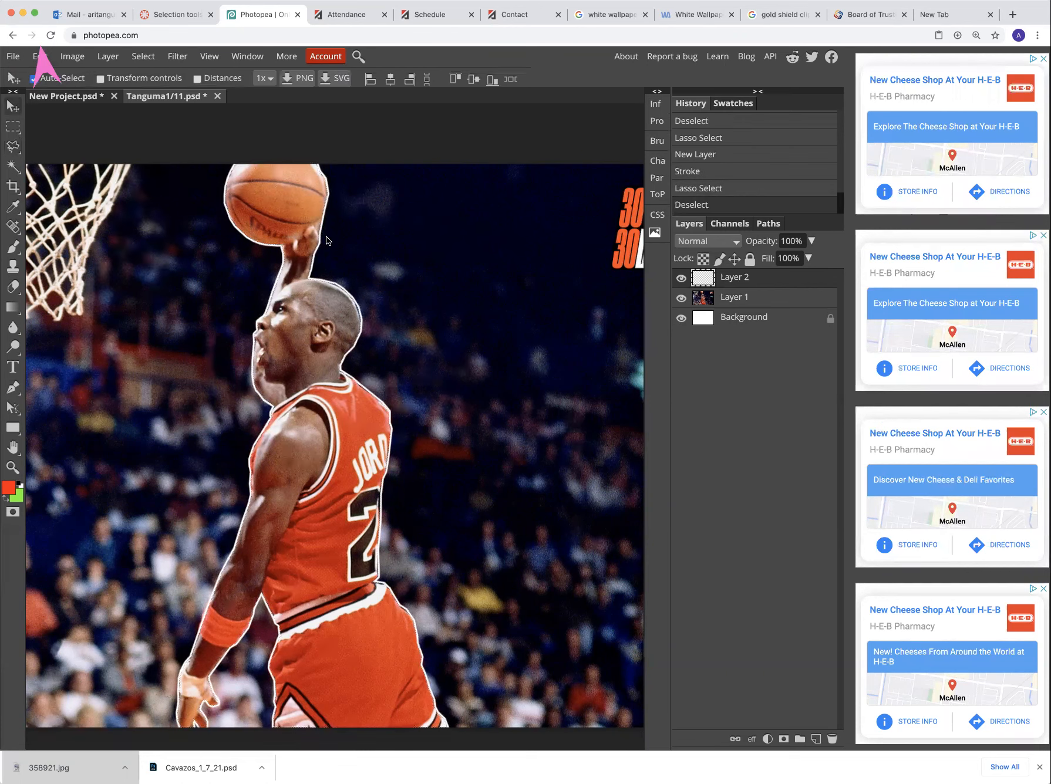
{"action": "left_click_drag", "start_coordinate": [319, 240], "coordinate": [329, 243]}
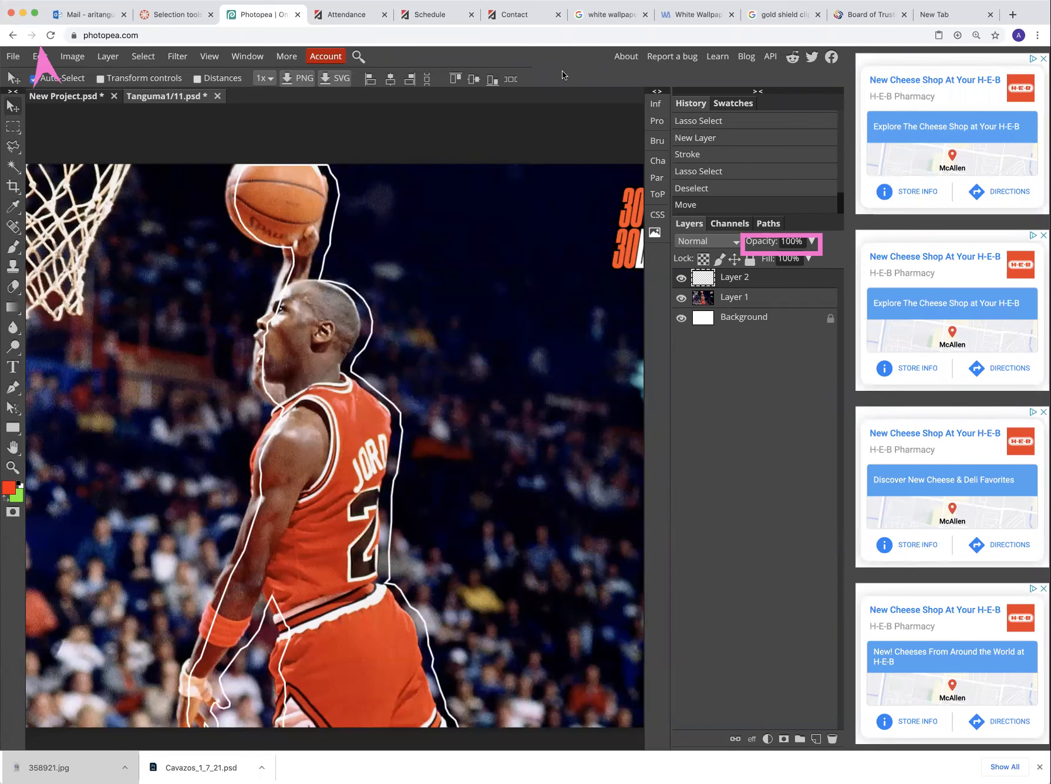
- Try the opacity setting on Layer 2 and on Layer 1, ending at 100%, and hide Layer 2
{"action": "left_click", "coordinate": [814, 244]}
{"action": "mouse_move", "coordinate": [815, 259]}
{"action": "left_mouse_down"}
{"action": "mouse_move", "coordinate": [758, 263]}
{"action": "mouse_move", "coordinate": [841, 265]}
{"action": "mouse_move", "coordinate": [781, 260]}
{"action": "mouse_move", "coordinate": [818, 261]}
{"action": "left_mouse_up"}
{"action": "left_click", "coordinate": [739, 300]}
{"action": "left_click", "coordinate": [810, 244]}
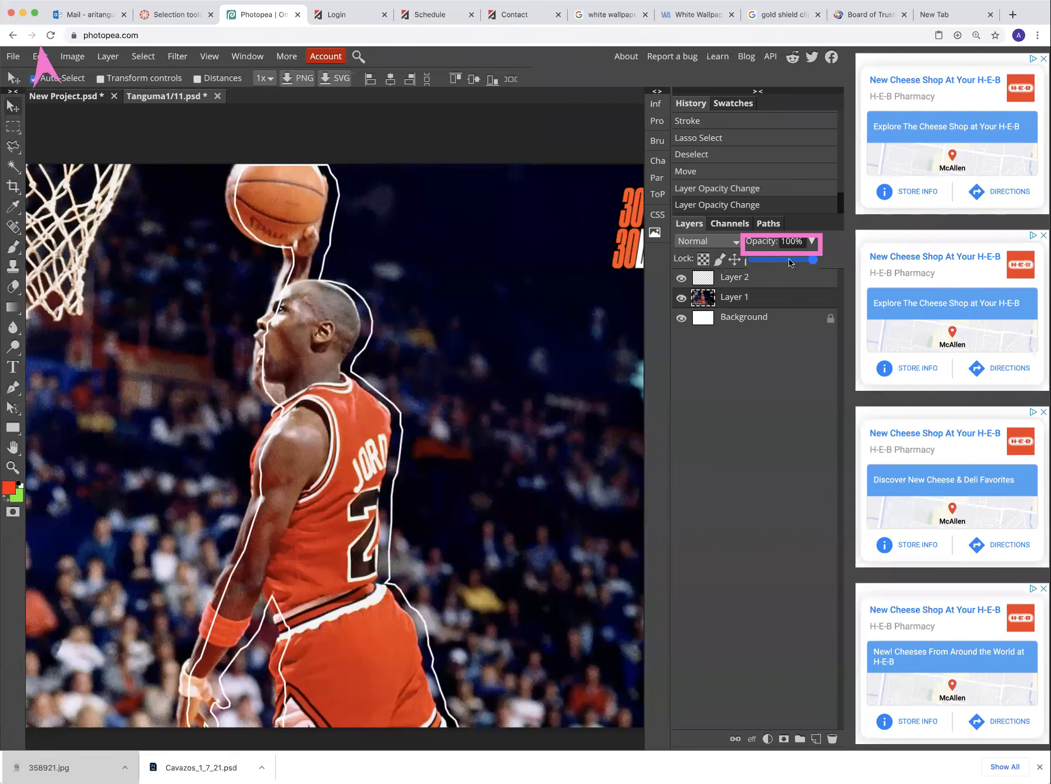
{"action": "left_click", "coordinate": [681, 279]}
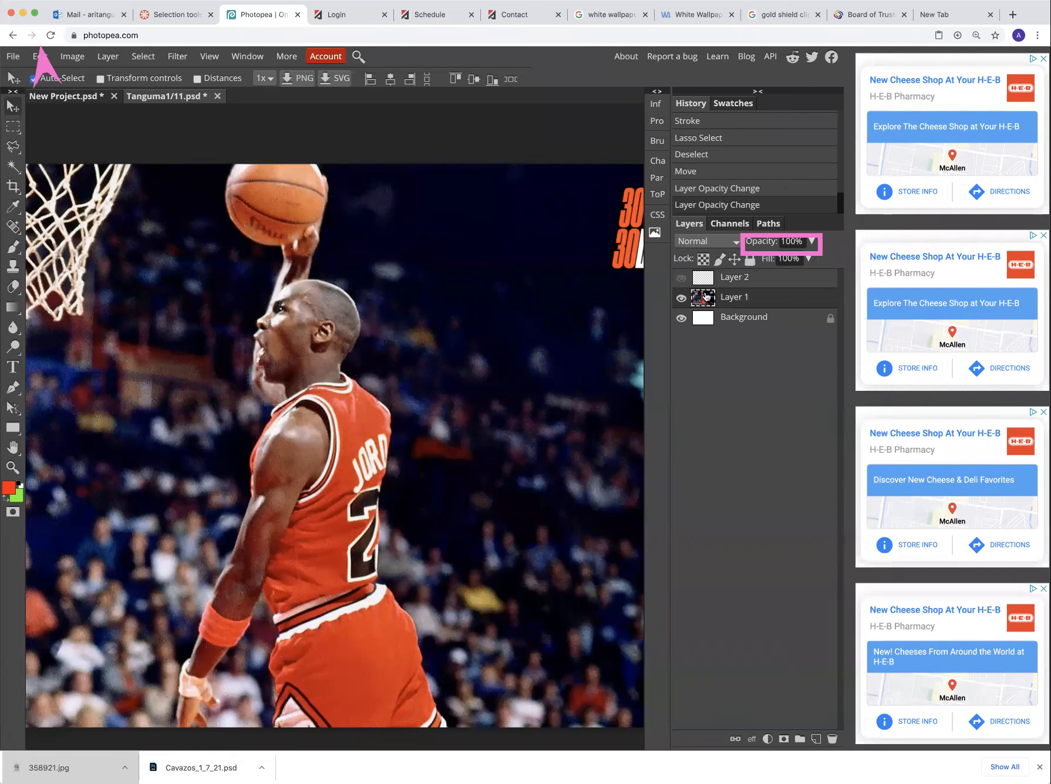